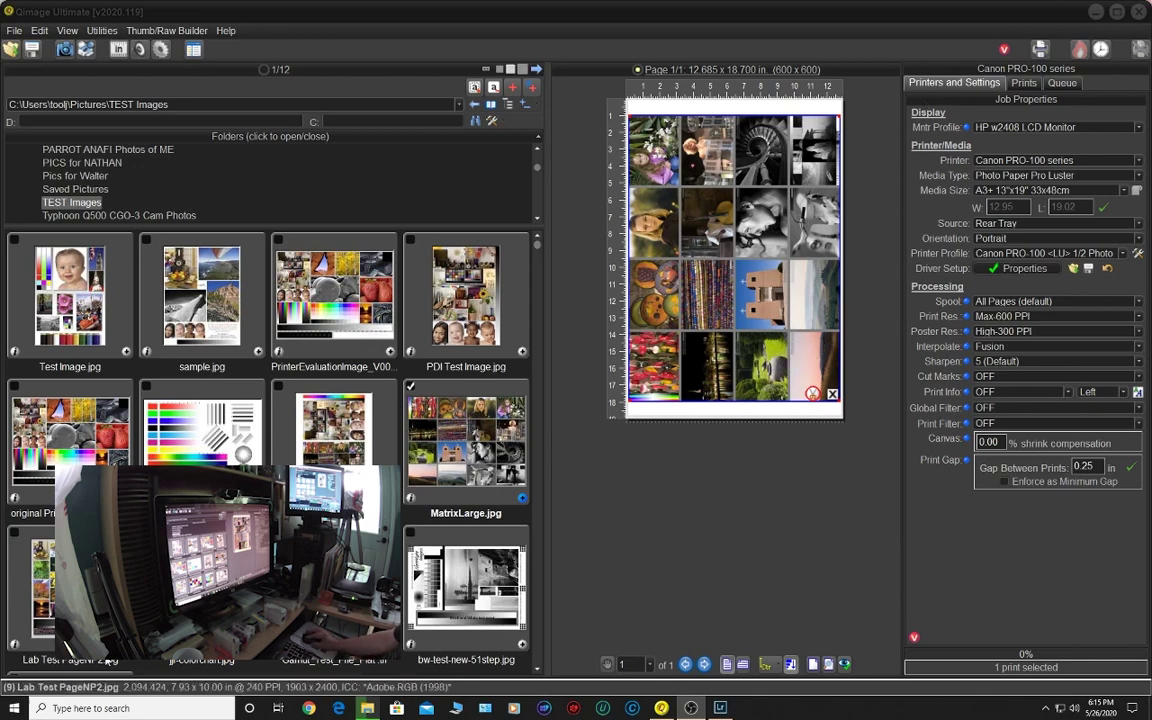
- Launch Lightroom Classic from Windows search and move to the couple photo in Develop
left_click(108, 707)
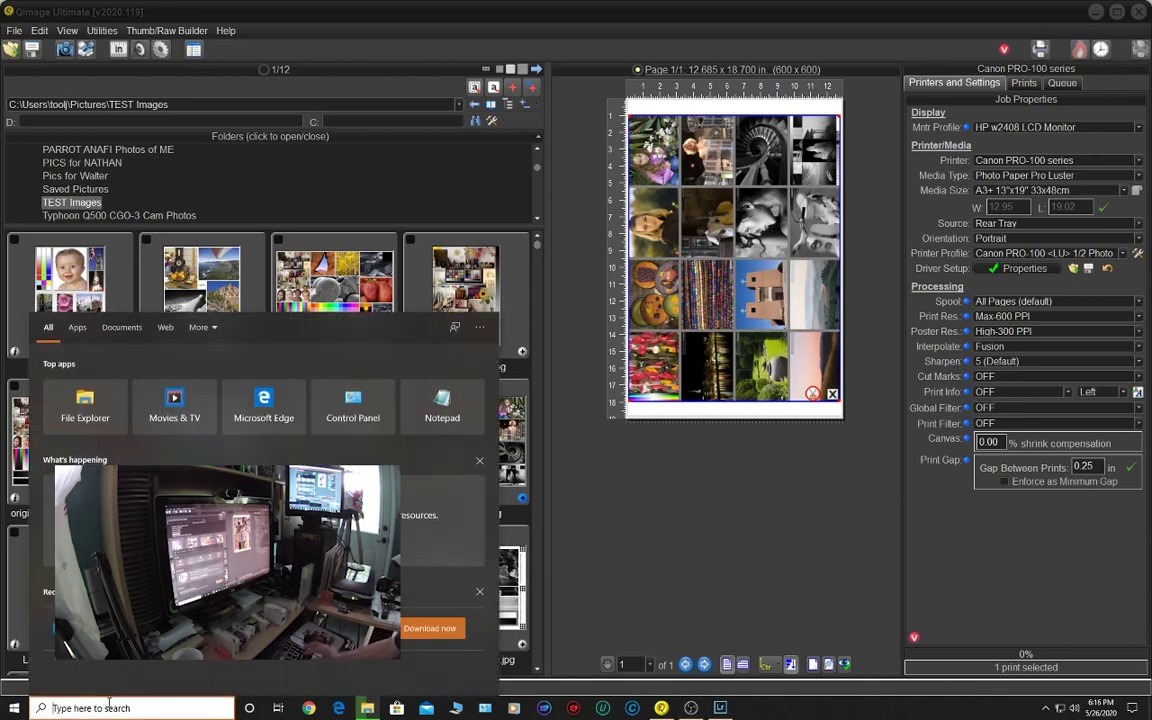
type("light")
key("Return")
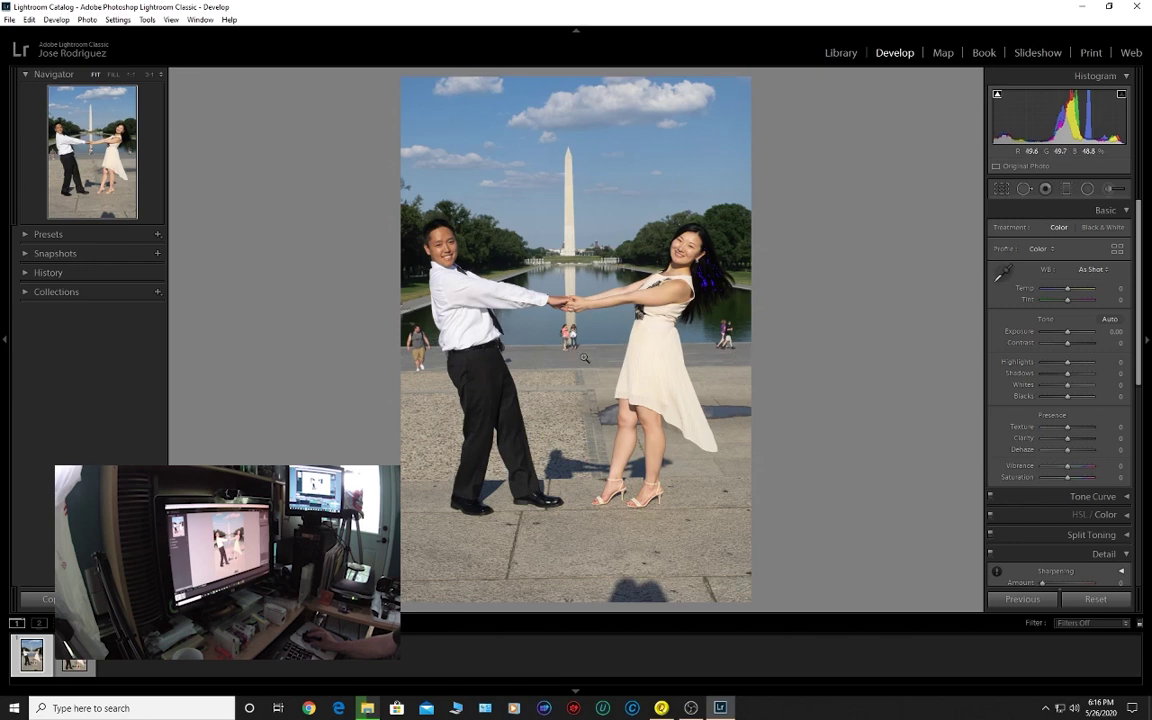
key("Right")
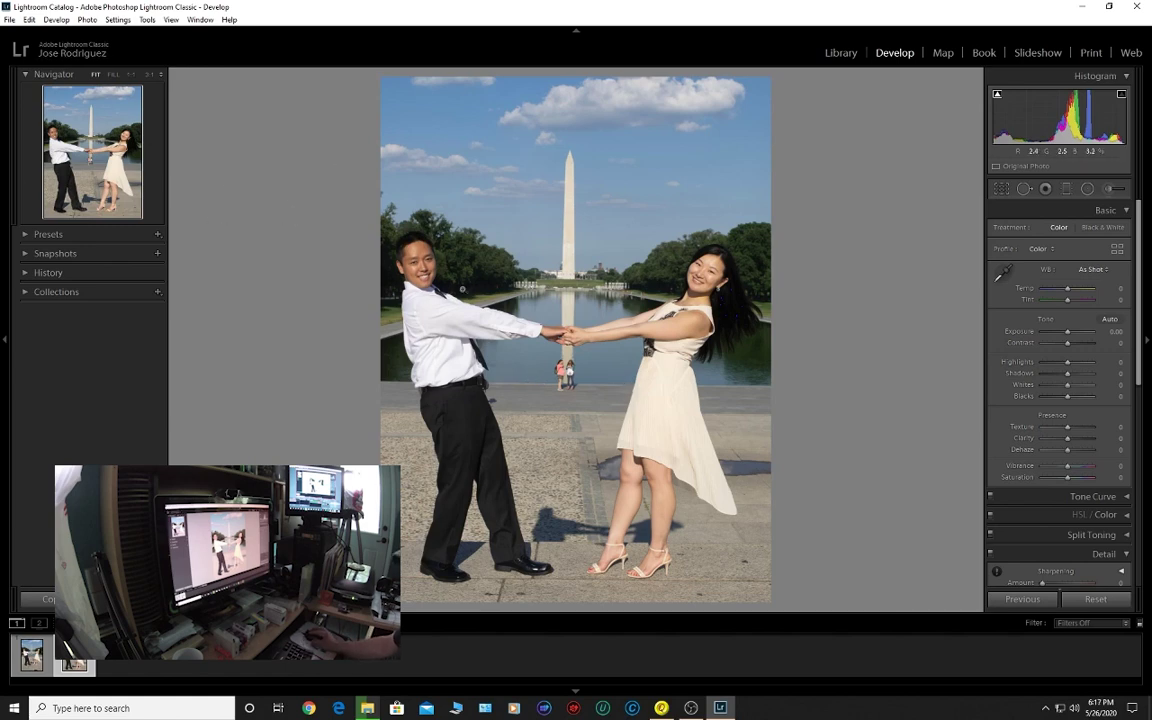
- Rotate the photo to -0.97° with Crop & Straighten and commit the crop
key("r")
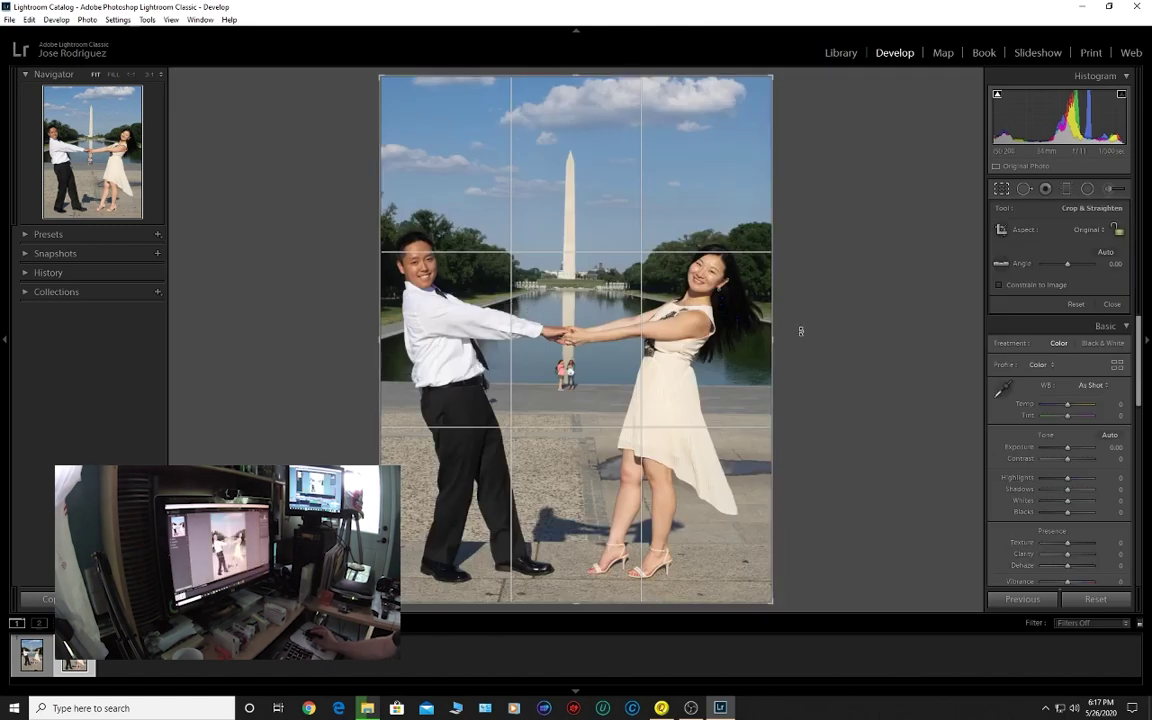
left_click_drag(814, 336, 818, 332)
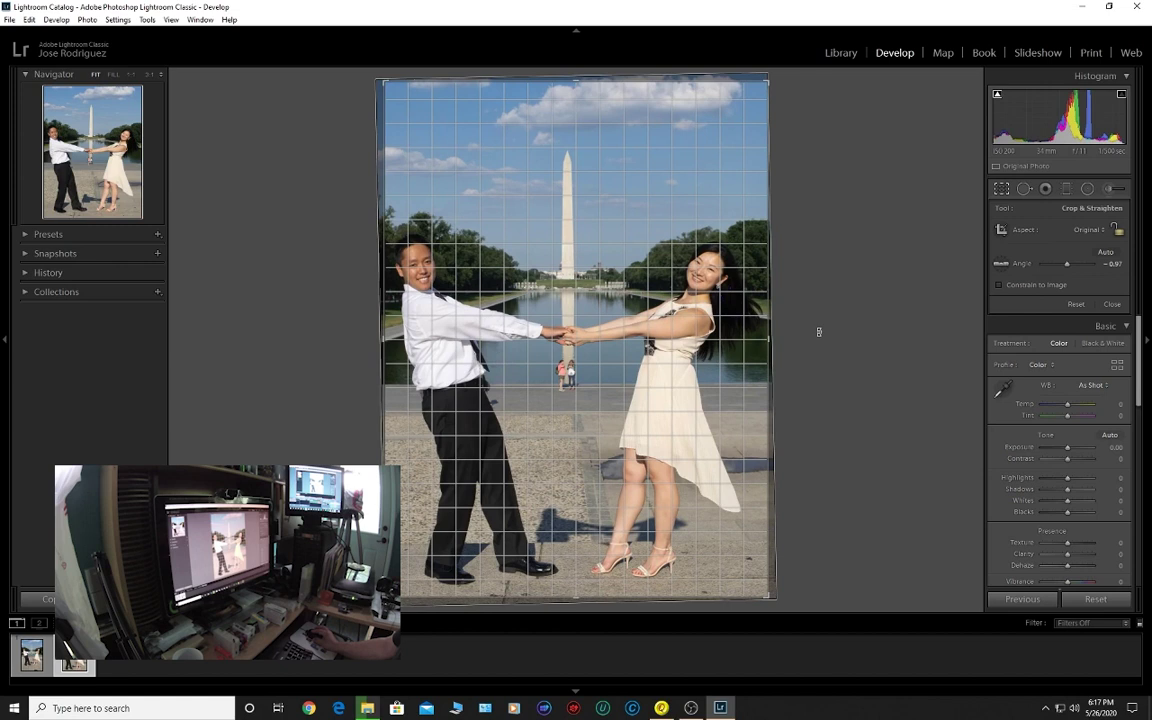
left_click_drag(818, 332, 818, 332)
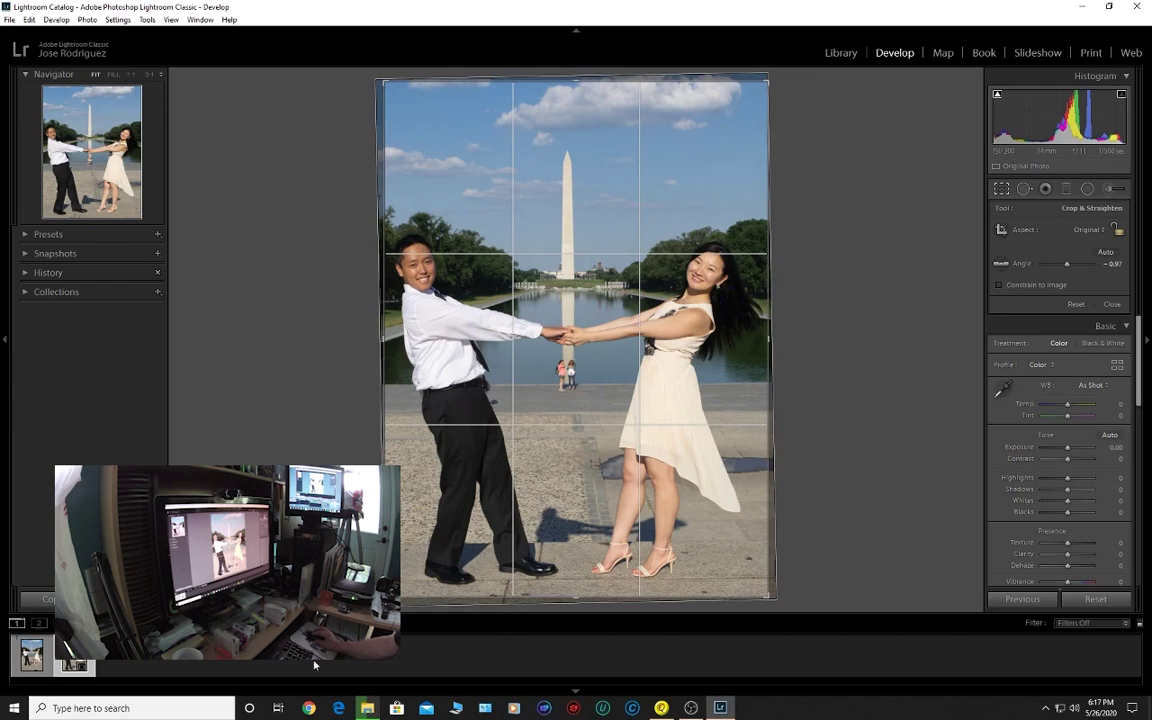
key("Return")
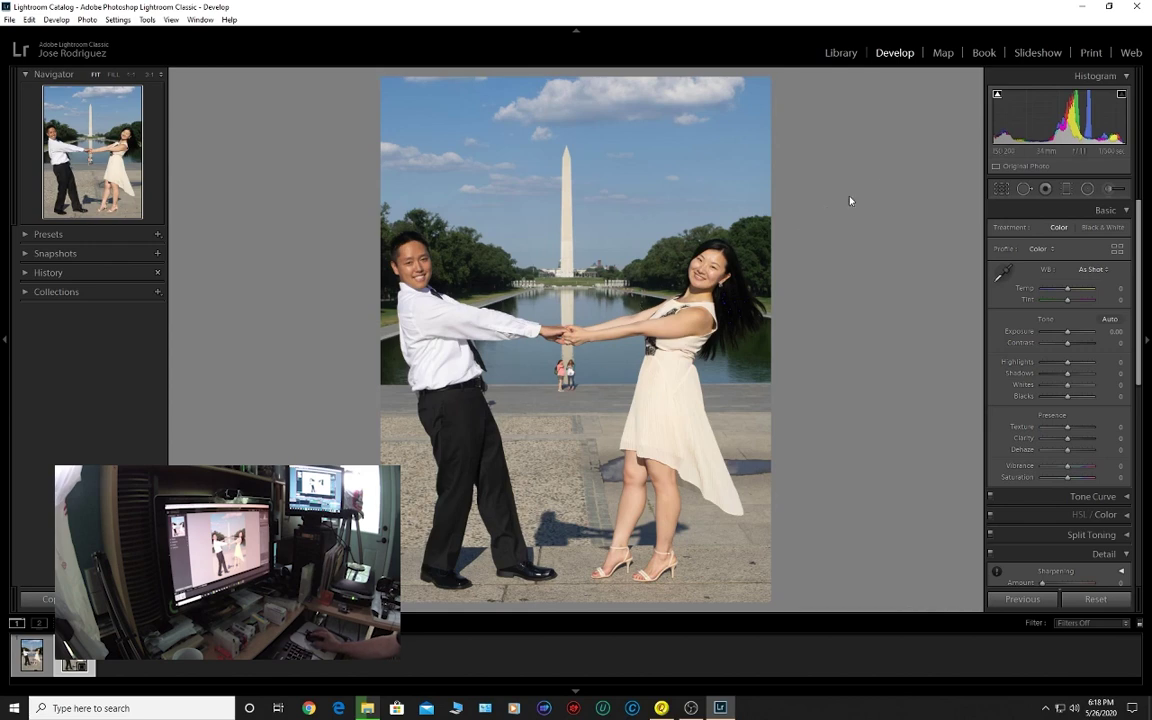
- Turn on shadow clipping warnings, apply Auto tone, and reset Blacks to 0
left_click(997, 96)
left_click(1110, 321)
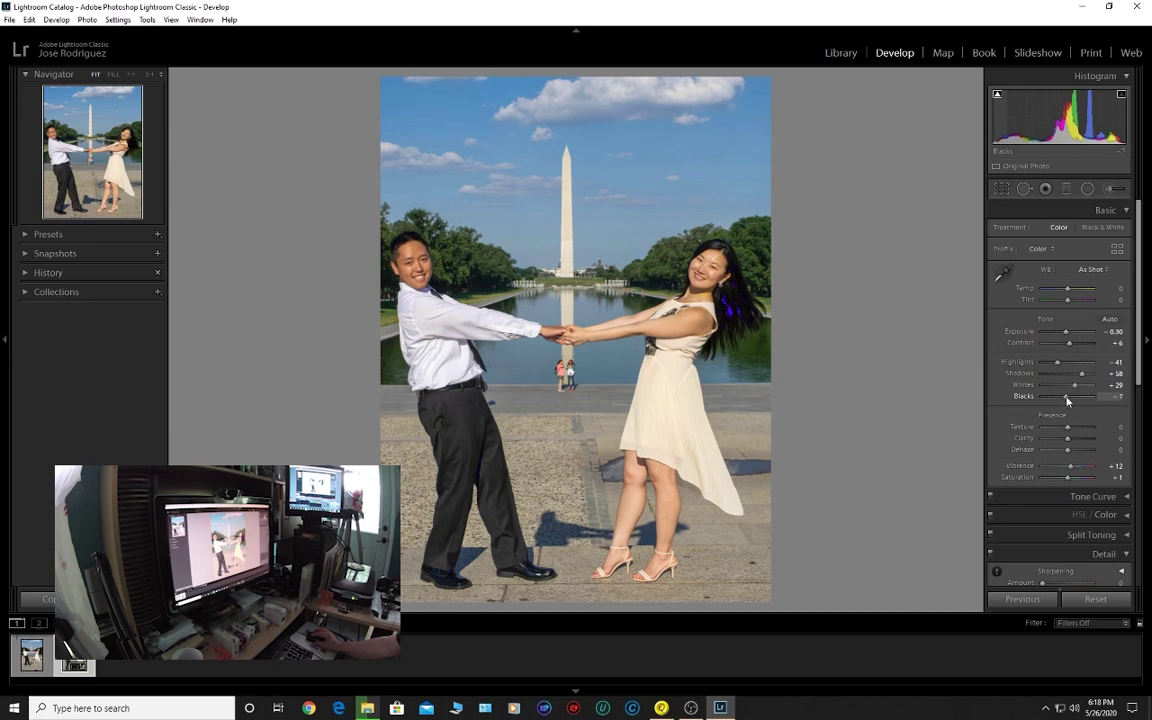
double_click(1068, 400)
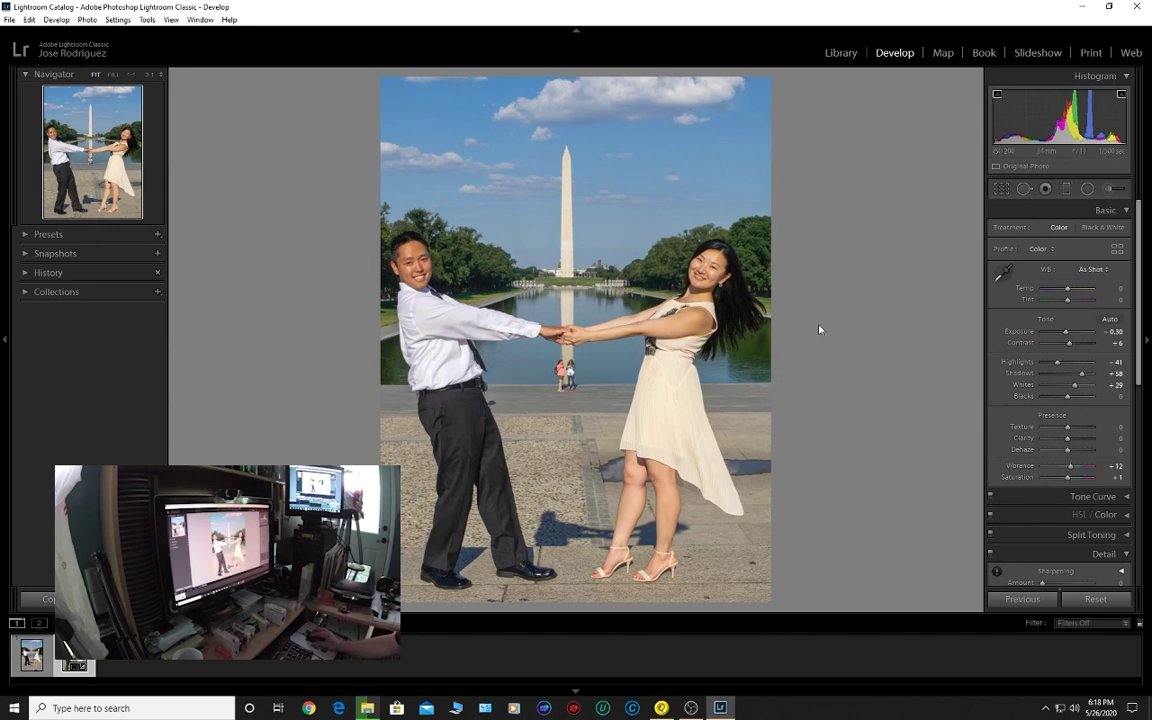
- Convert the photo to black and white, raise Blacks to +57 and fine-tune Exposure to +0.32
left_click(1098, 227)
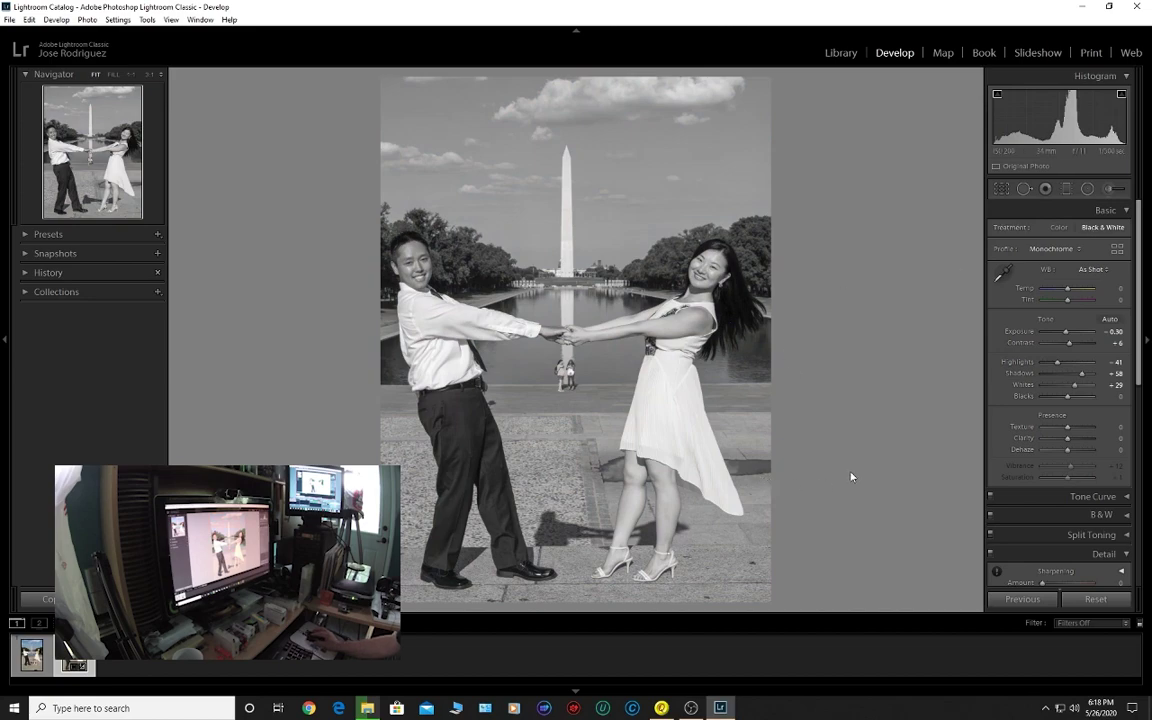
left_click(612, 280)
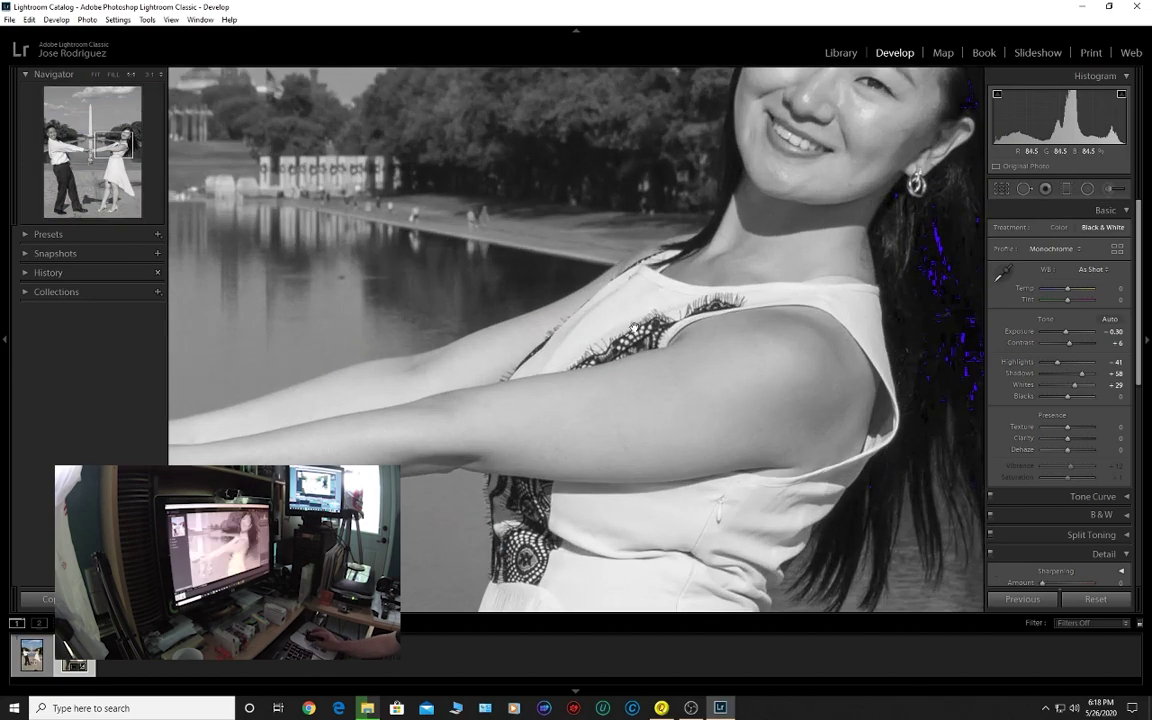
left_click(659, 280)
left_click(898, 355)
left_click_drag(898, 355, 648, 336)
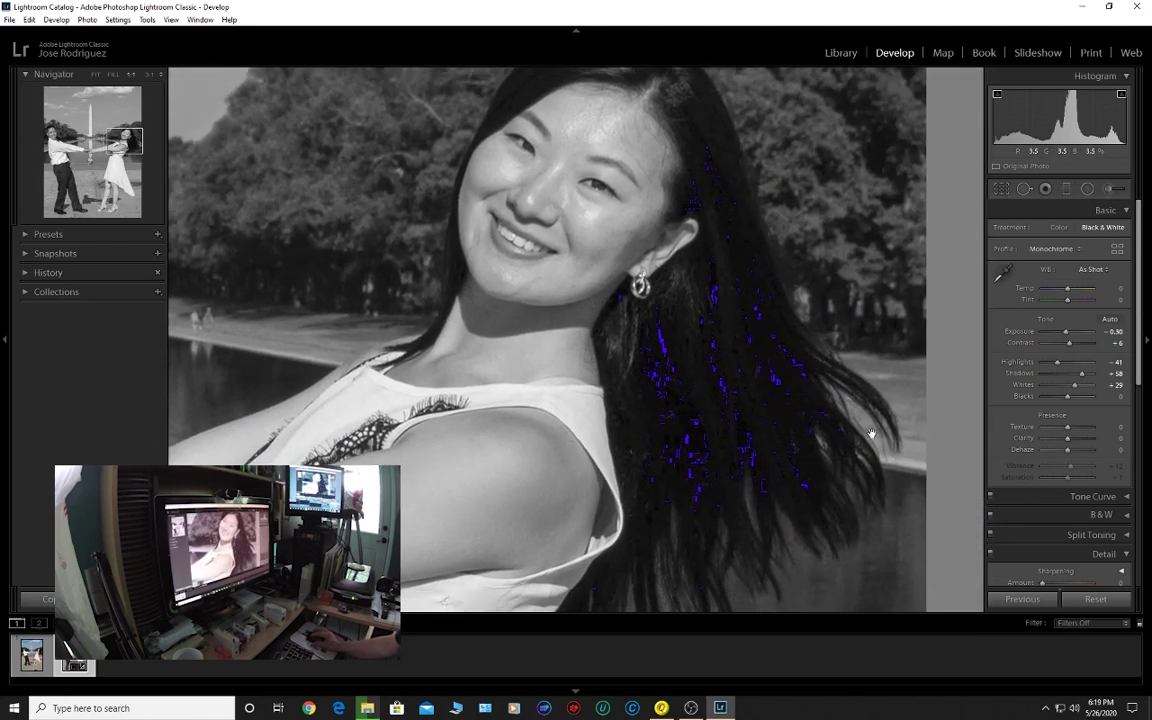
mouse_move(1070, 398)
left_mouse_down()
mouse_move(1093, 395)
mouse_move(1081, 394)
left_mouse_up()
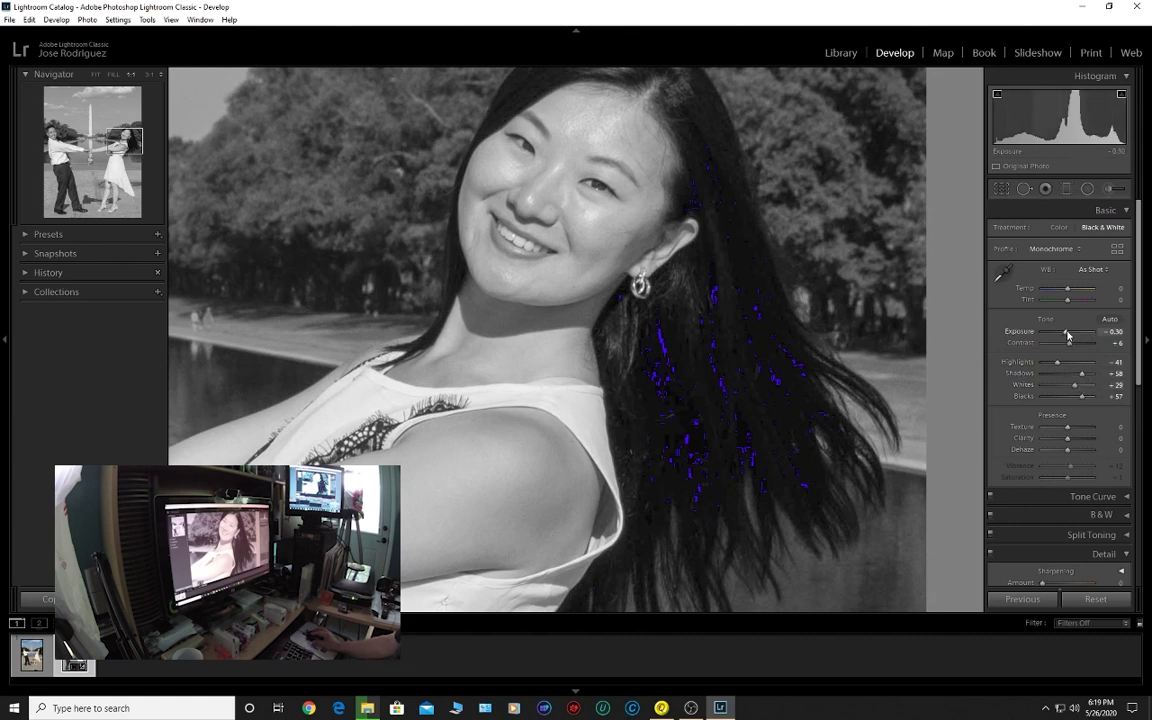
left_click_drag(1069, 333, 1057, 366)
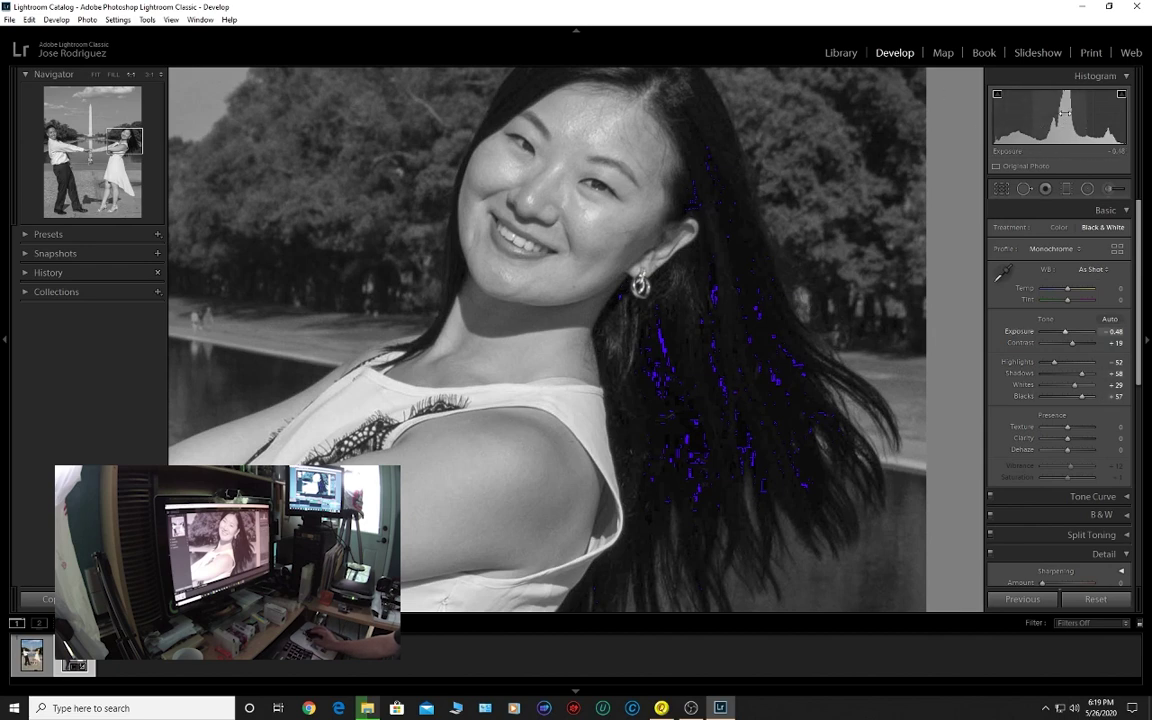
left_click_drag(1056, 118, 1057, 118)
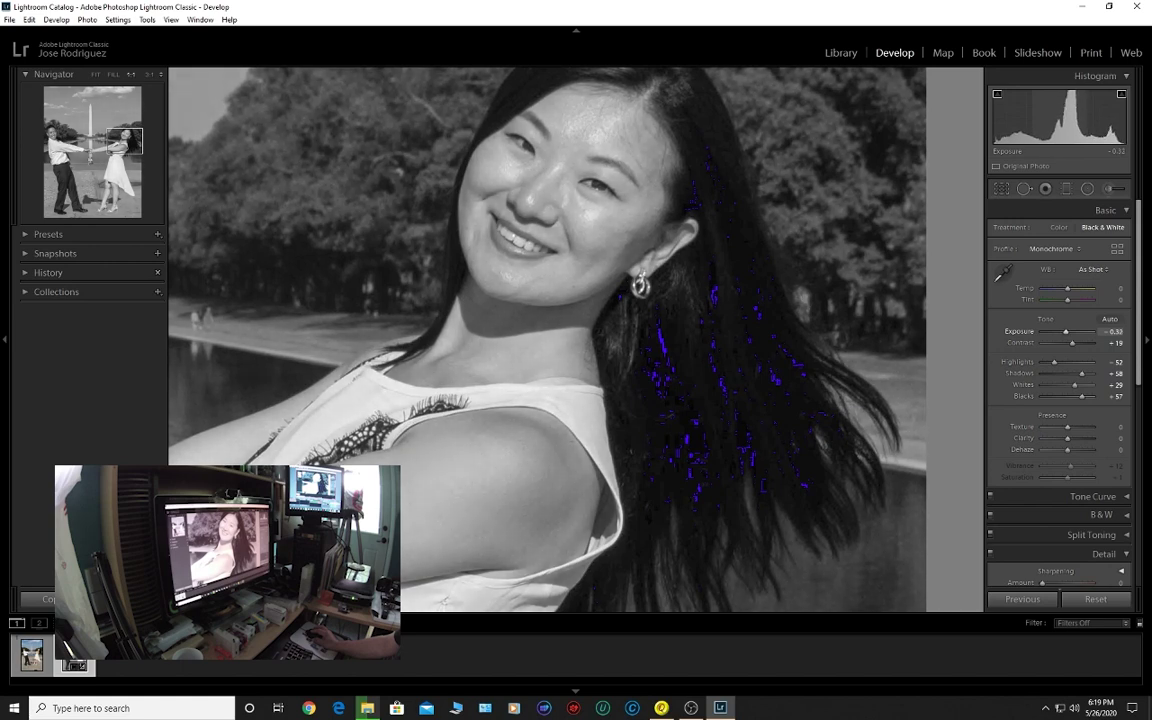
- Inspect the woman's feet, dress edge, face and shoulder and the man's face at 1:1, ending at Fit
left_click(710, 316)
left_click(643, 329)
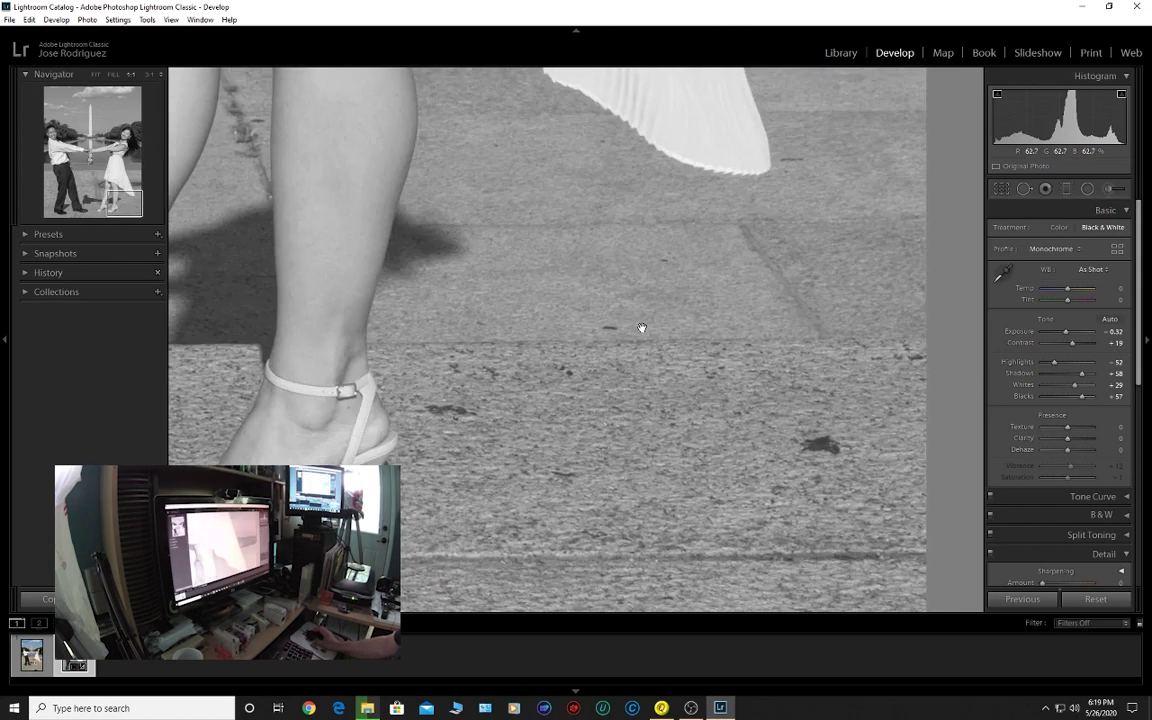
left_click(642, 328)
left_click(642, 328)
left_click(642, 328)
left_click(640, 327)
left_click(607, 332)
left_click(501, 334)
left_click(511, 283)
left_click(565, 292)
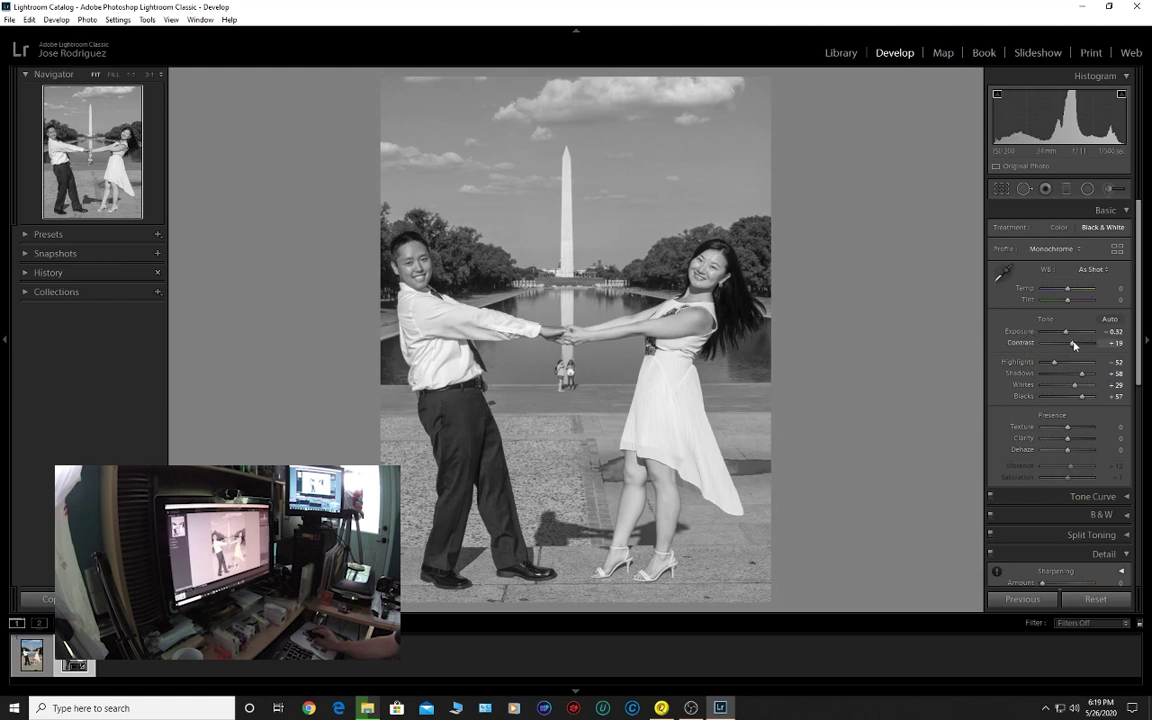
- Raise Contrast to +38 and try a little sharpening in the Detail panel
left_click_drag(1074, 345, 1080, 347)
scroll(997, 526, "down", 5)
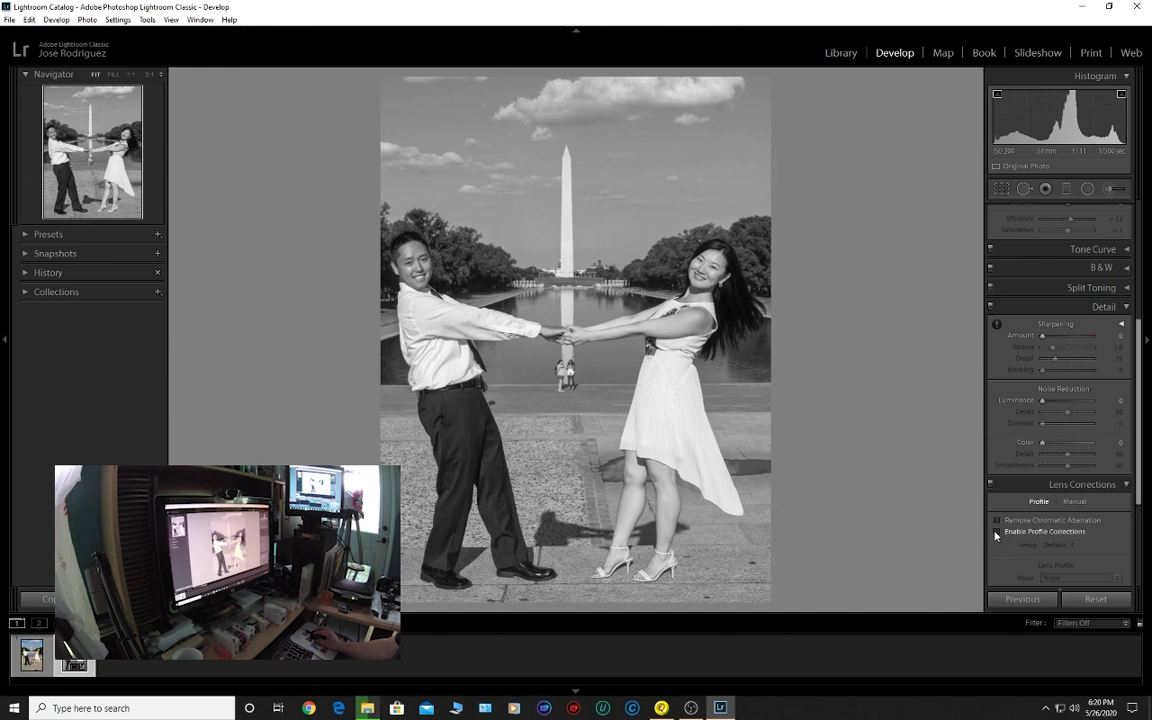
left_click_drag(1137, 440, 1141, 520)
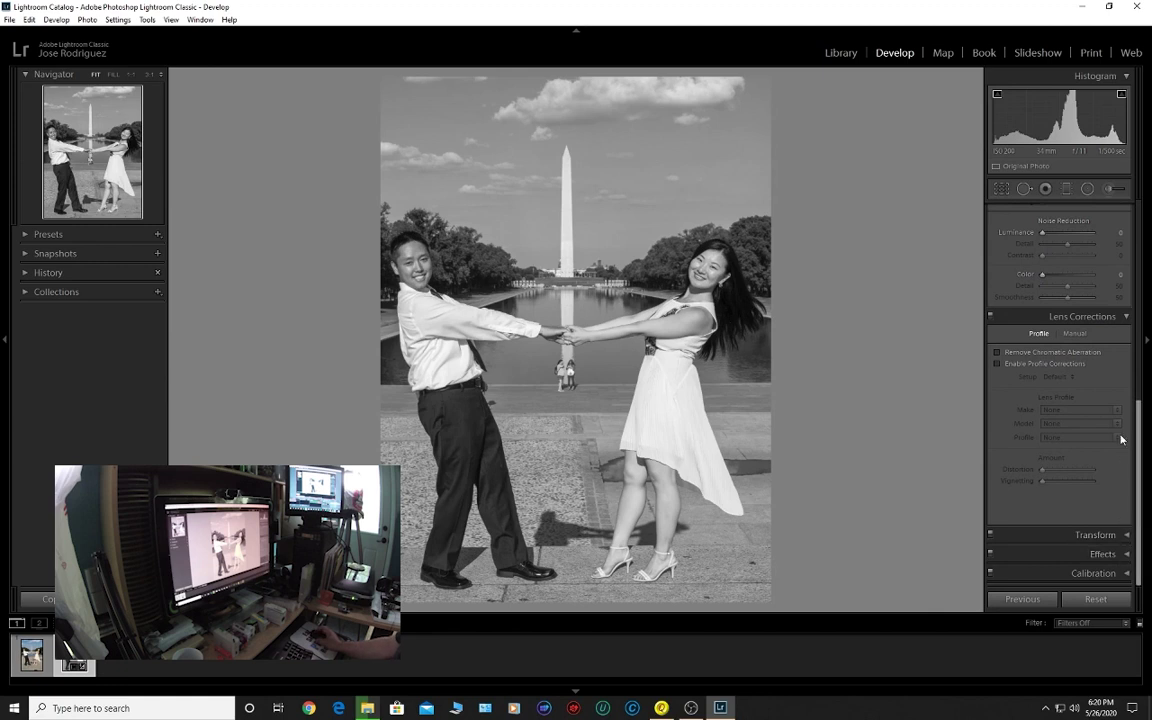
scroll(1121, 440, "up", 2)
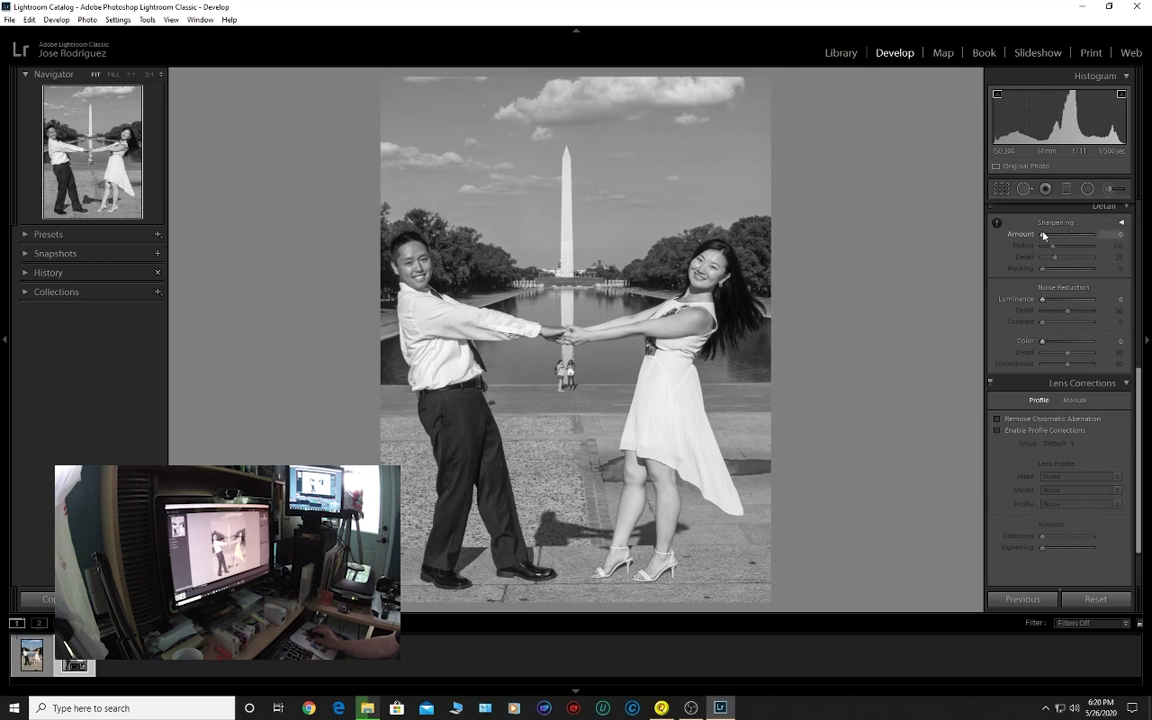
mouse_move(1043, 236)
left_mouse_down()
mouse_move(1080, 238)
mouse_move(1060, 240)
left_mouse_up()
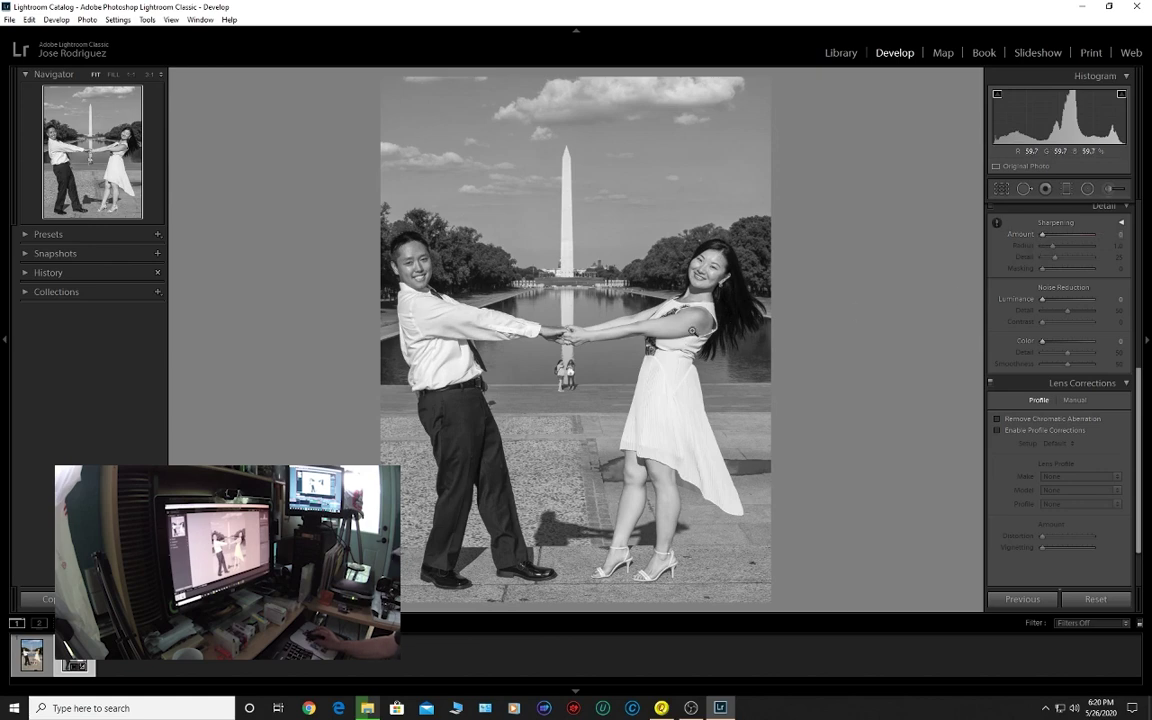
- At 1:1 zoom, raise the Sharpening Amount to 150 while previewing with Alt
left_click(621, 296)
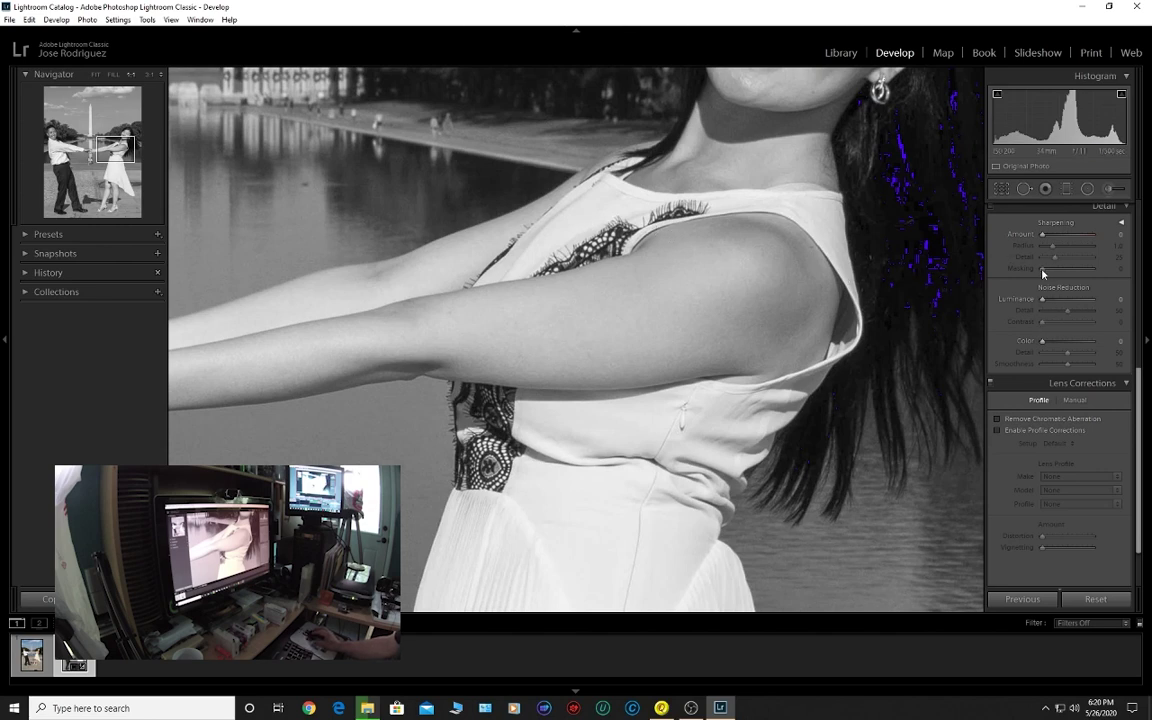
key("alt")
left_click_drag(1043, 235, 1045, 234)
key("alt")
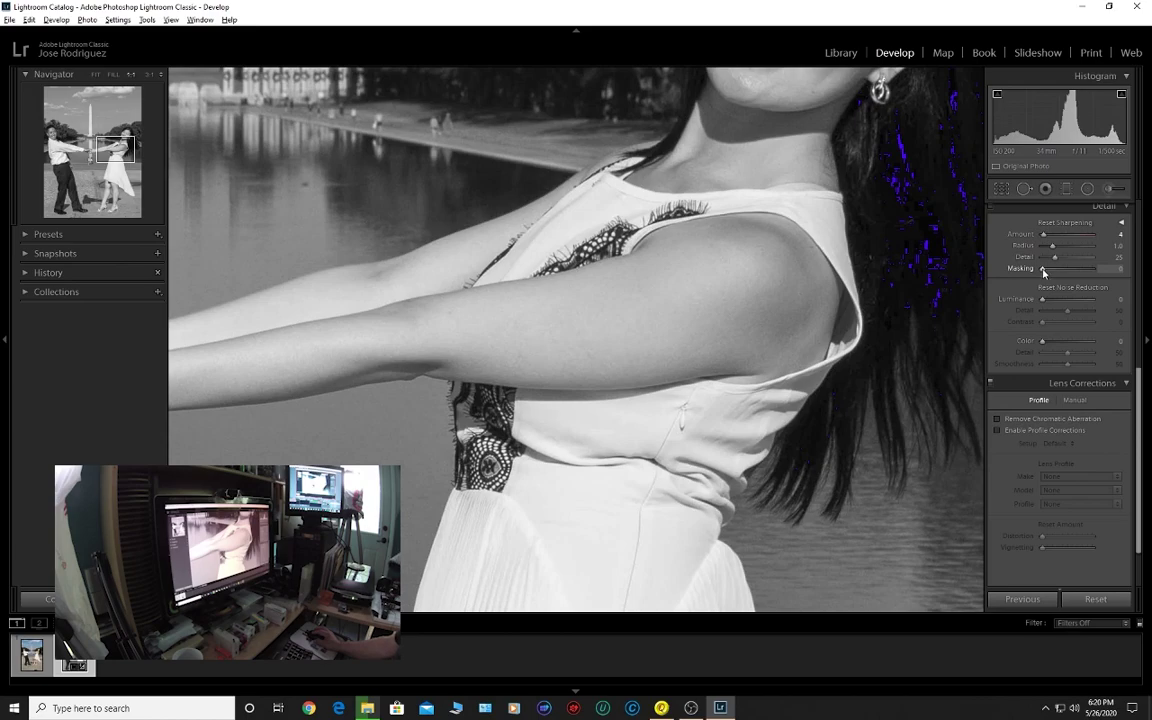
left_click_drag(1043, 270, 1101, 268)
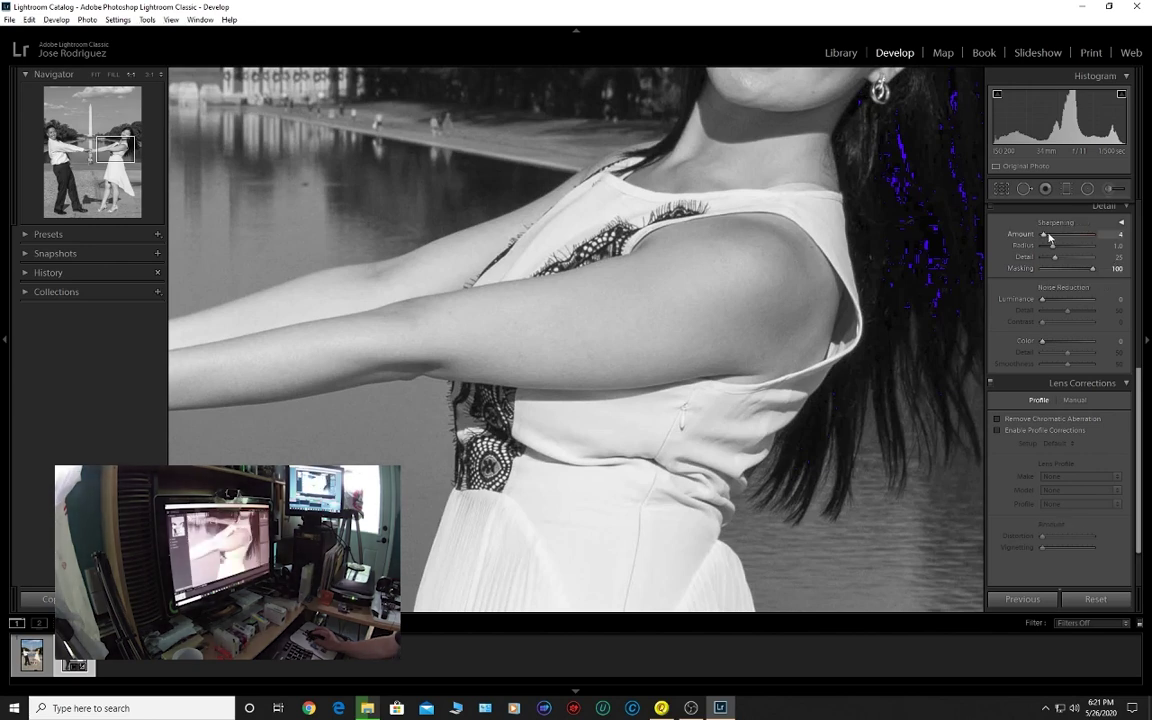
mouse_move(1044, 236)
left_mouse_down()
mouse_move(1110, 236)
mouse_move(1060, 236)
left_mouse_up()
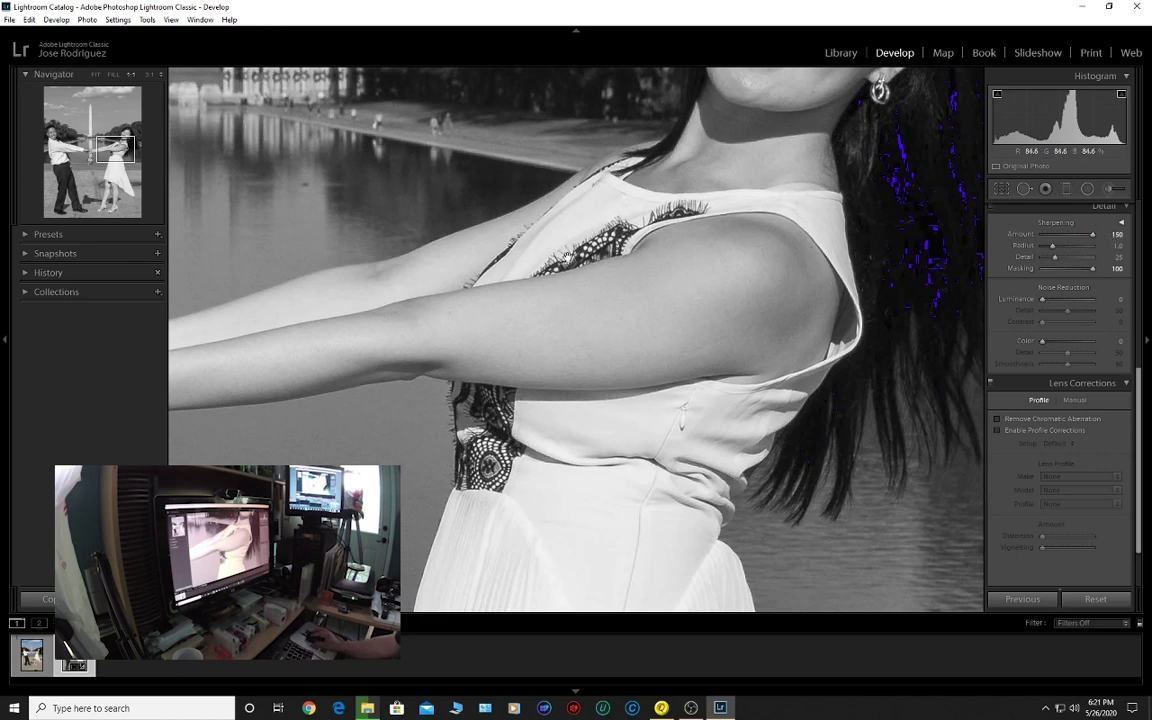
- Set sharpening Masking to 96 and Luminance noise reduction to 10
key("alt")
left_click_drag(1048, 276, 1028, 277)
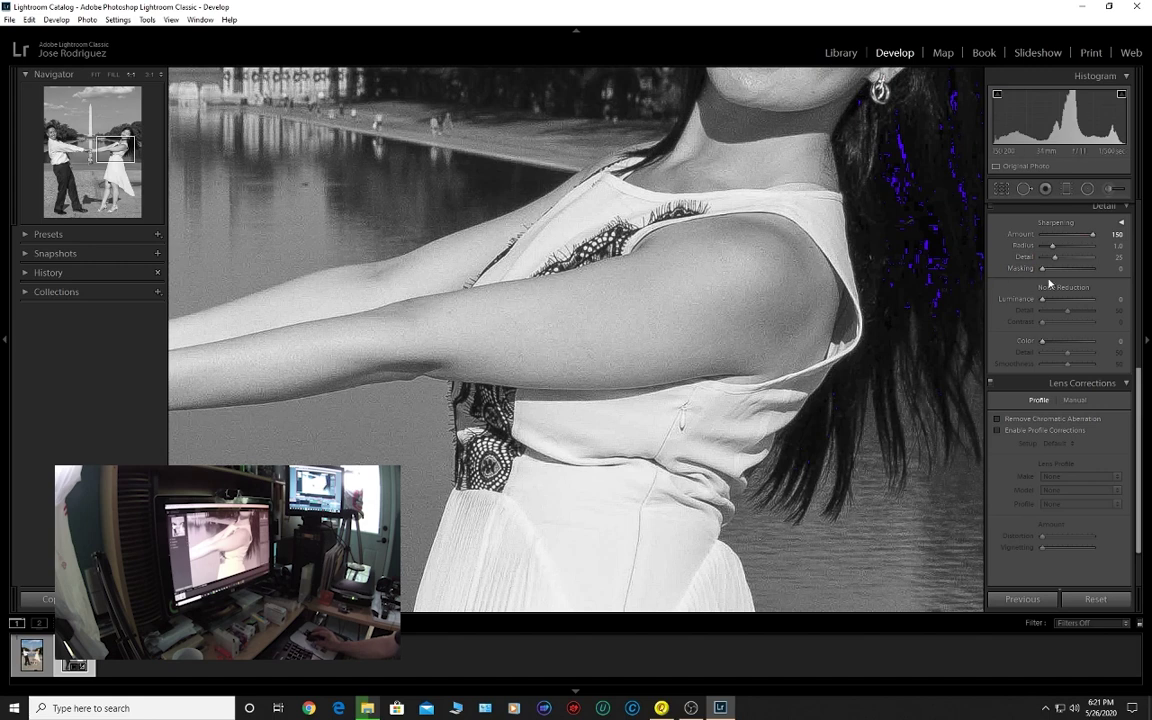
left_click_drag(1043, 272, 1065, 273)
left_click_drag(1098, 272, 1087, 273)
left_click_drag(1042, 300, 1047, 302)
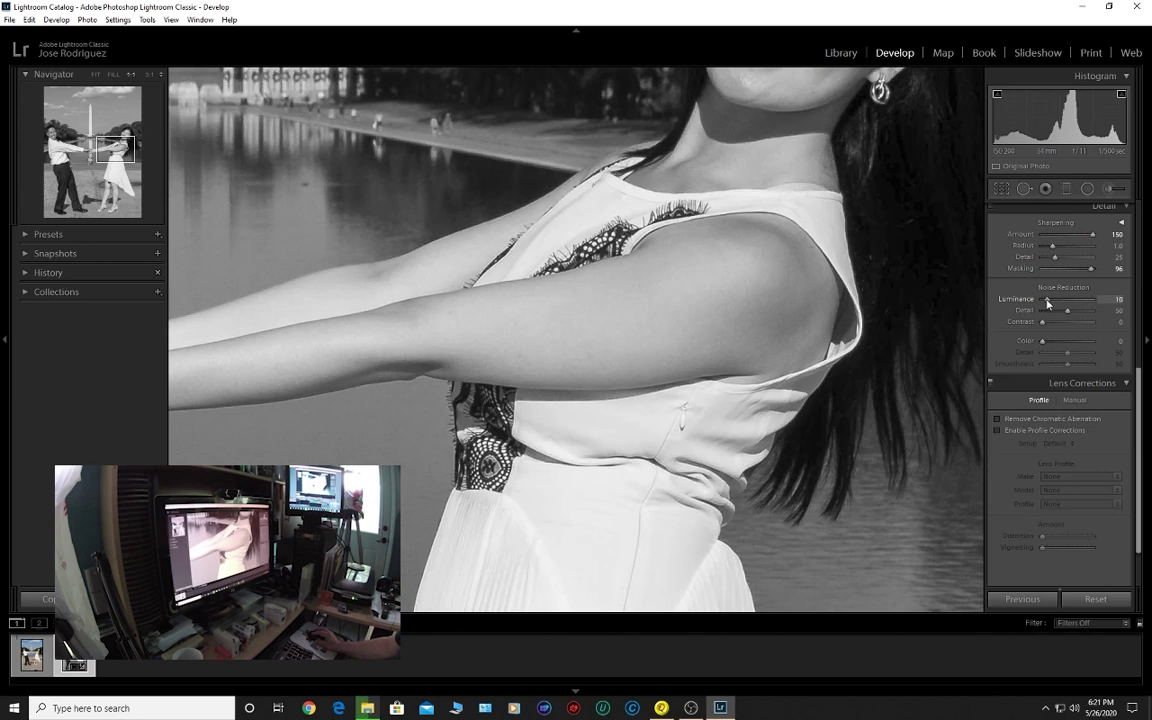
left_click(736, 301)
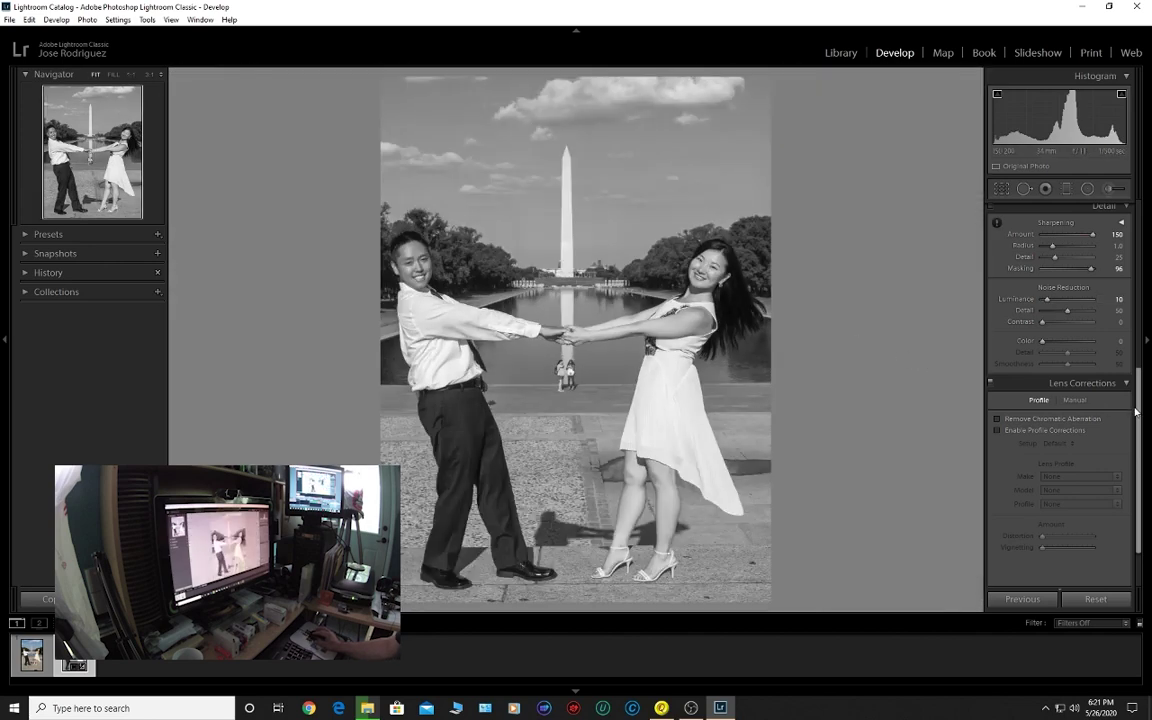
- Lighten the post-crop vignette from about -40 to an Amount of -17
scroll(1124, 380, "up", 3)
left_click(1121, 355)
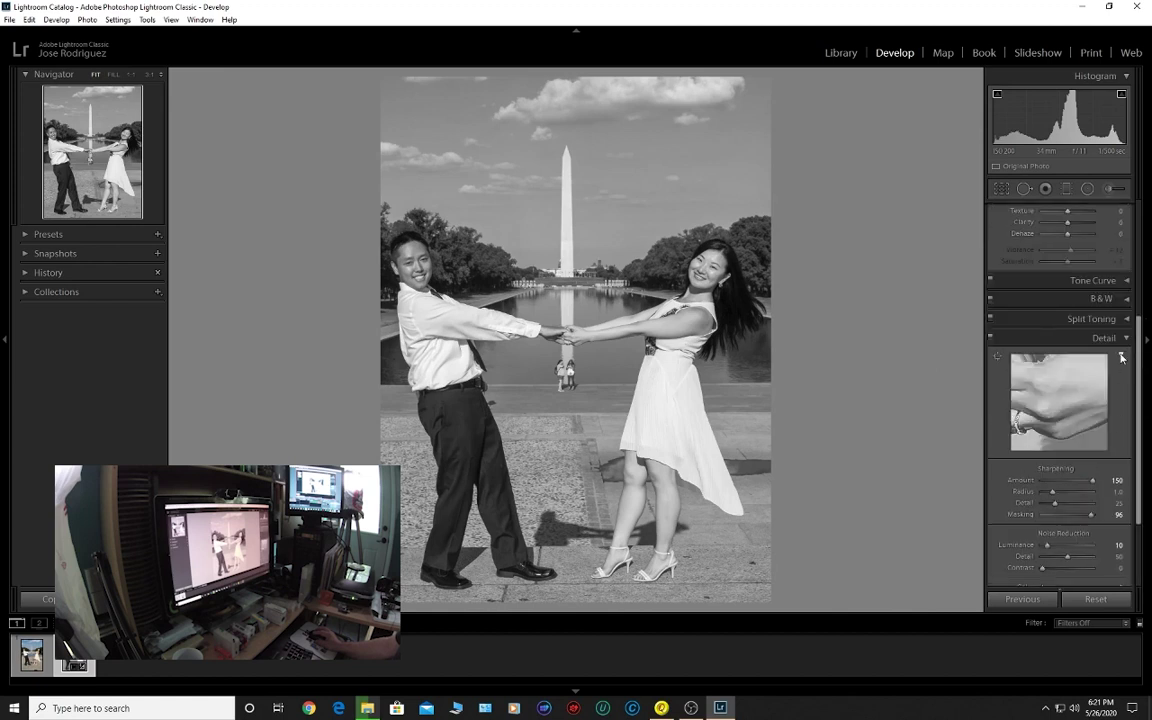
left_click(1121, 357)
scroll(1119, 508, "down", 3)
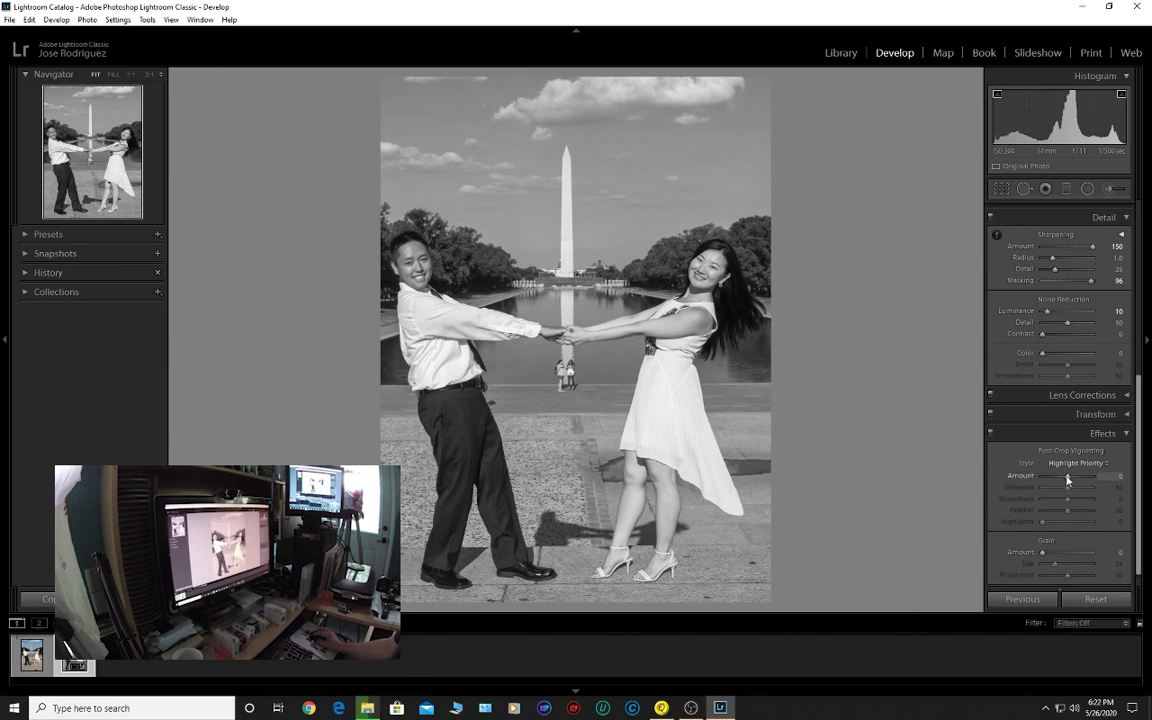
left_click_drag(1067, 480, 1062, 480)
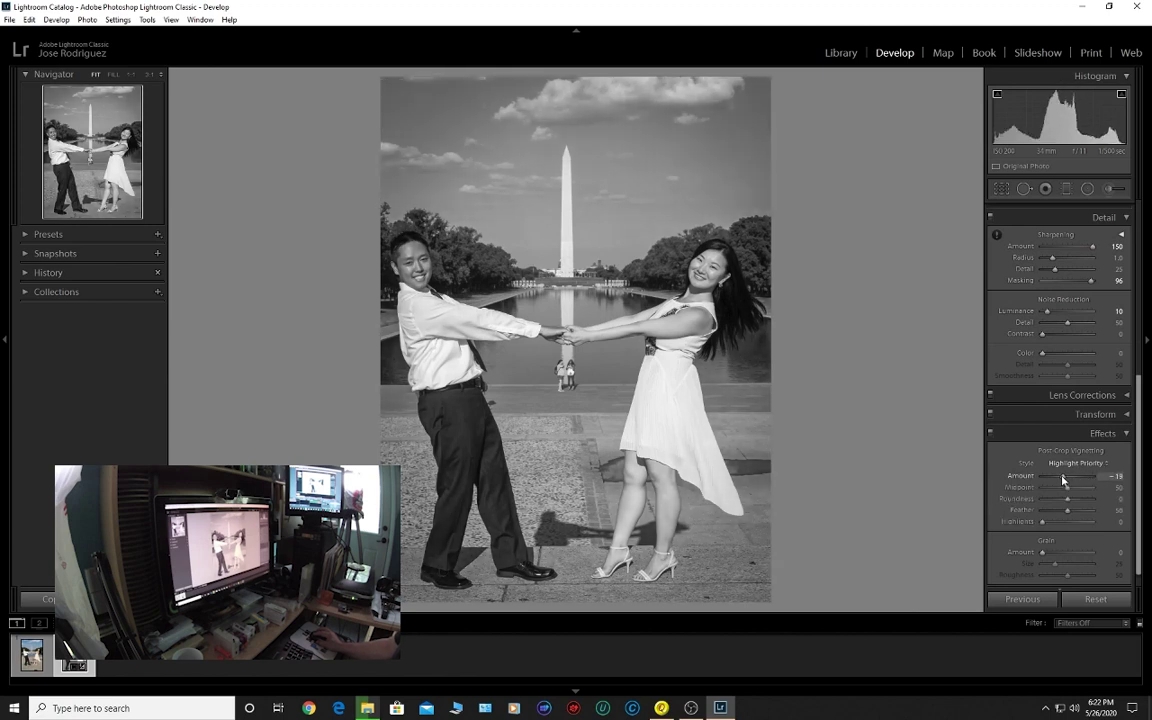
mouse_move(1062, 480)
left_mouse_down()
mouse_move(1045, 478)
mouse_move(1054, 473)
left_mouse_up()
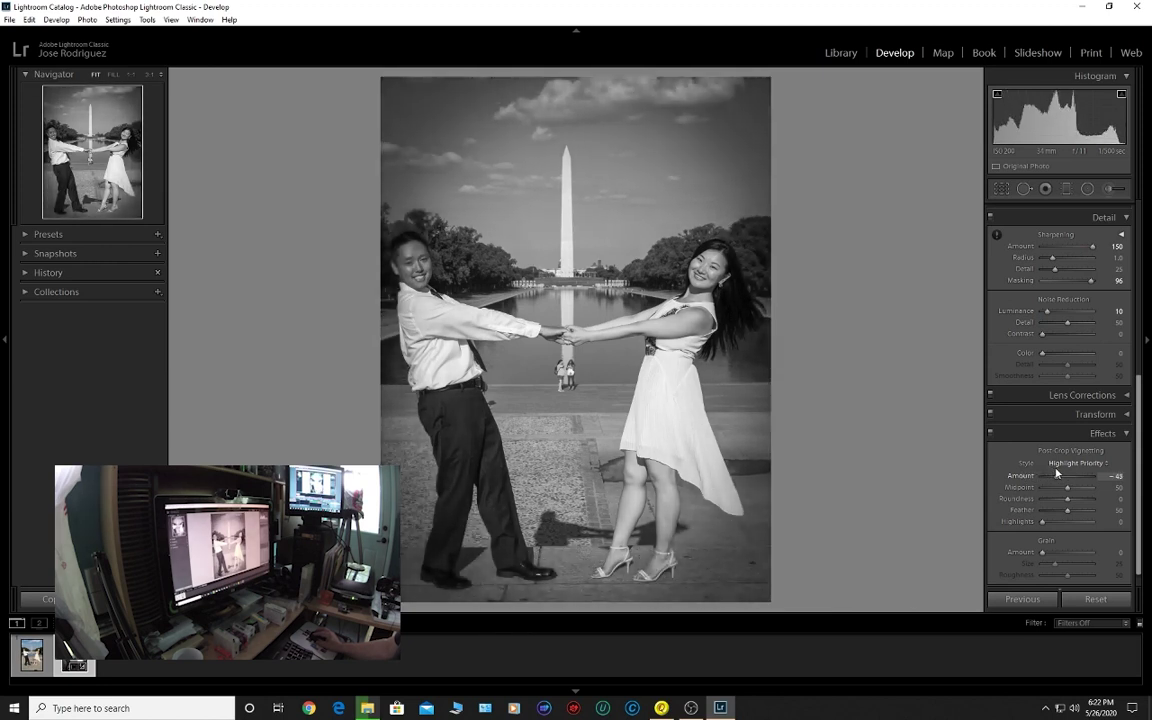
left_click_drag(1057, 473, 1064, 474)
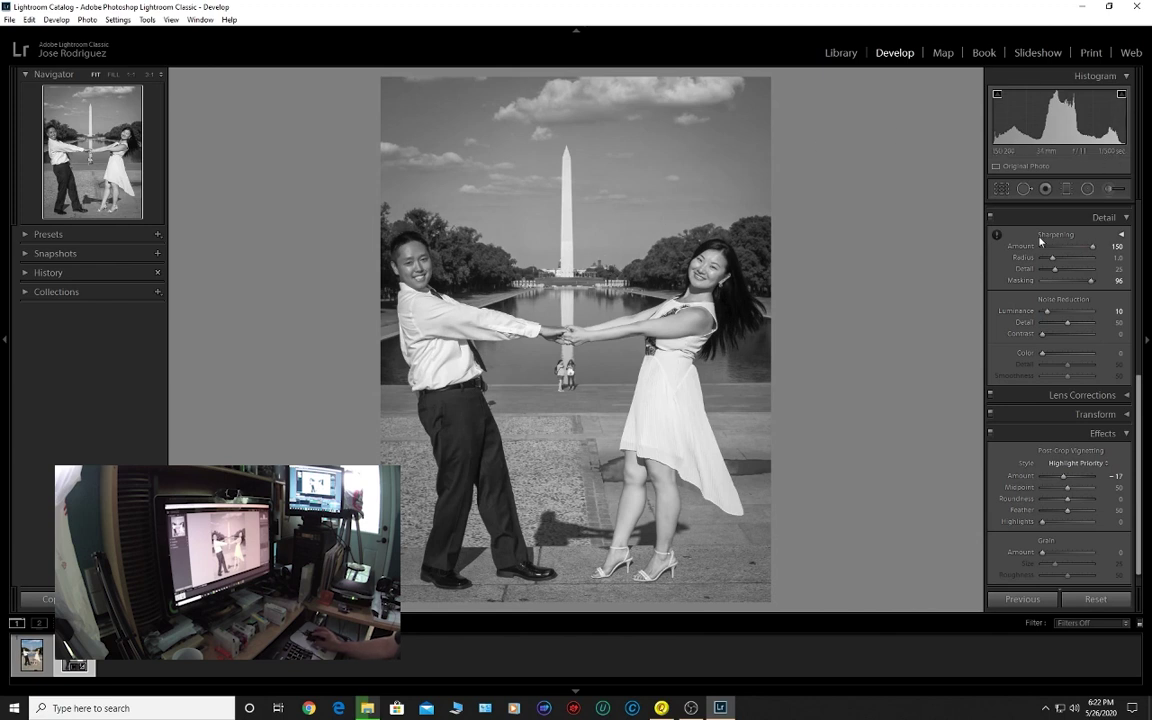
scroll(1080, 270, "up", 5)
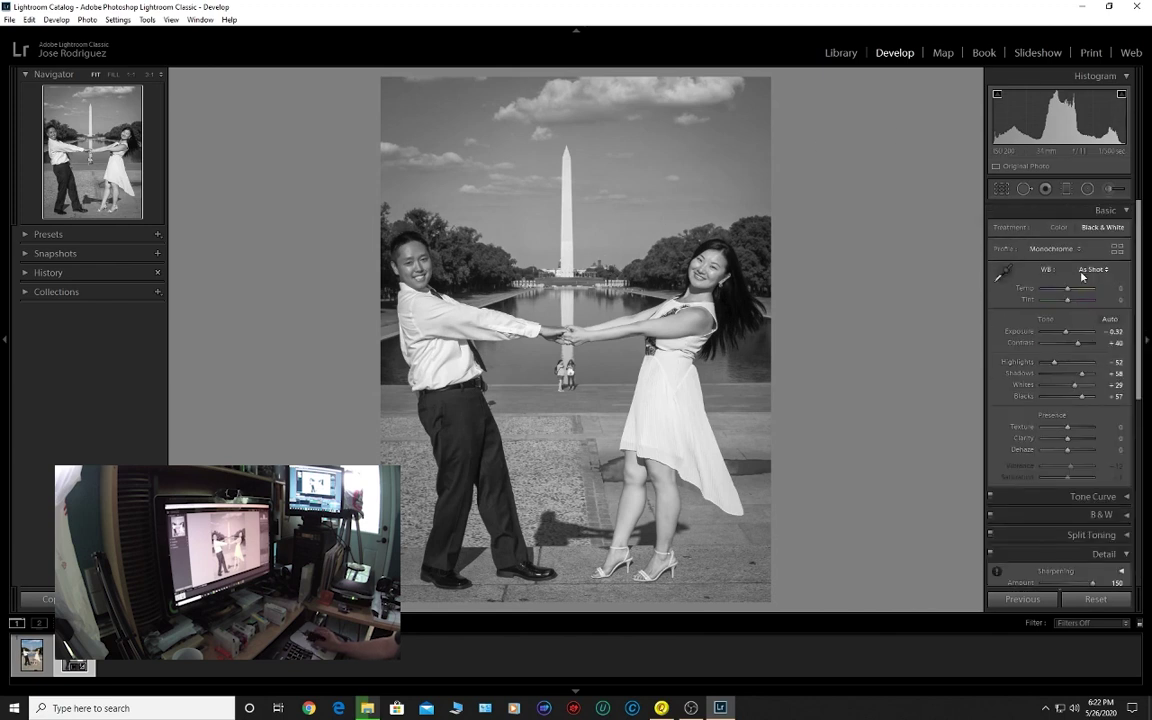
- Paint an Adjustment Brush mask over the man's face and set its Exposure to +0.52
left_click(1107, 189)
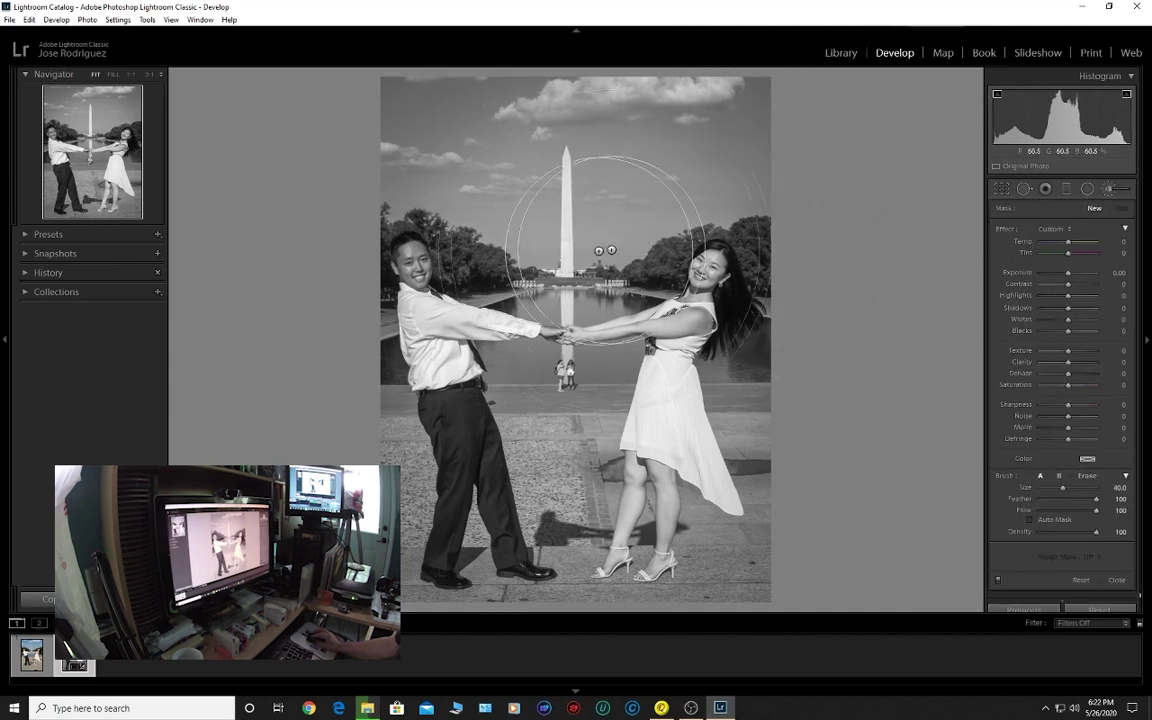
scroll(520, 258, "down", 10)
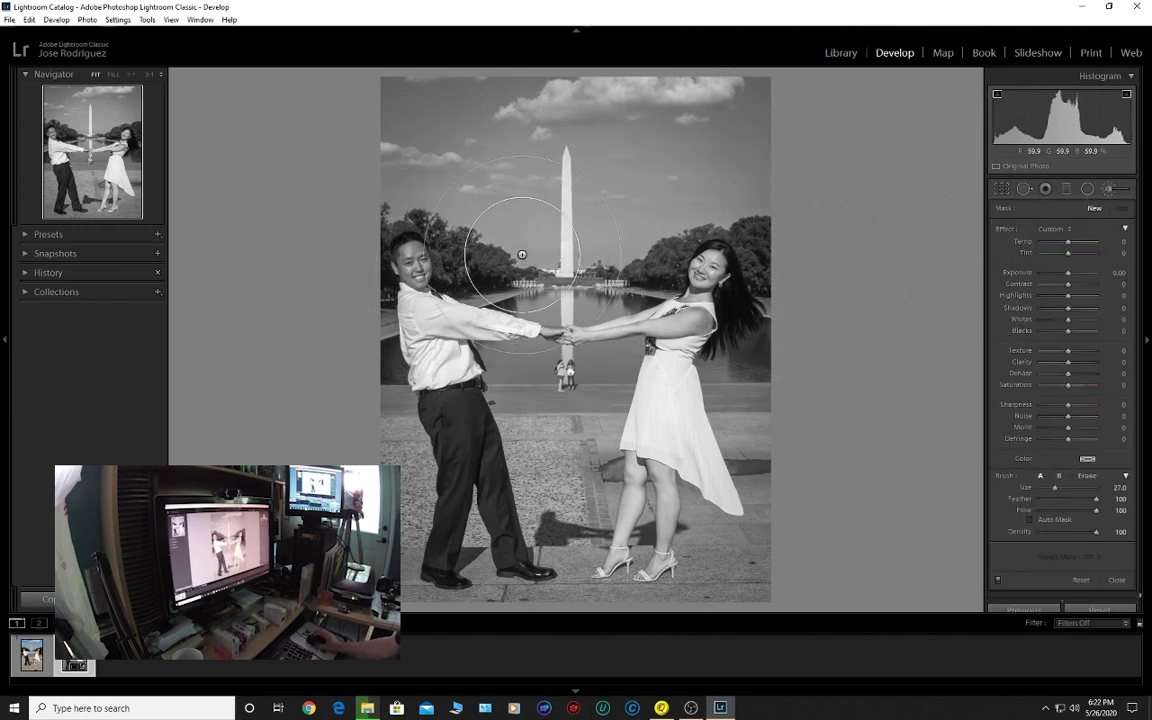
scroll(460, 245, "down", 8)
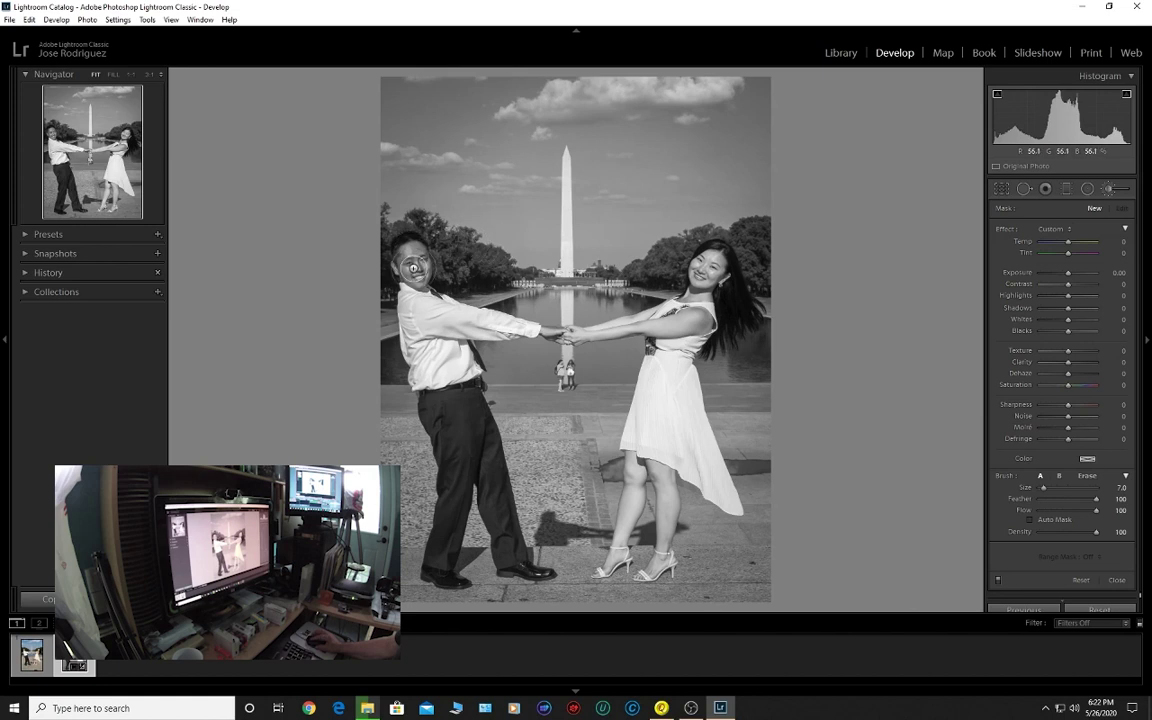
left_click_drag(411, 258, 372, 228)
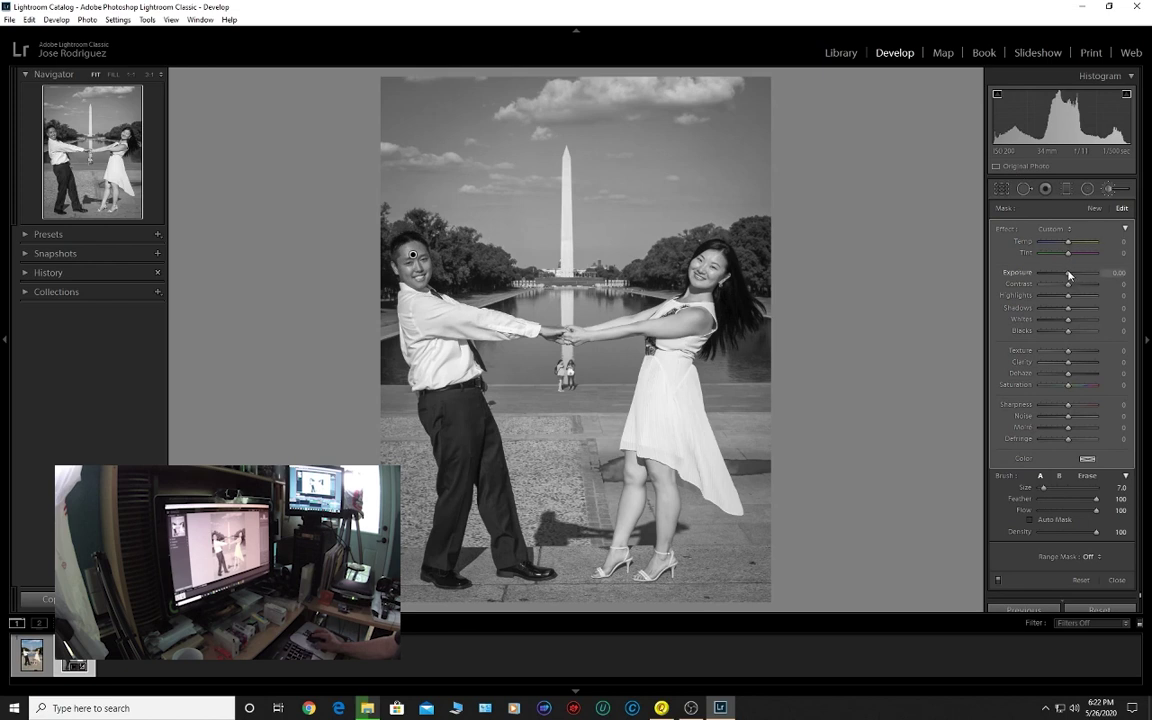
mouse_move(1068, 275)
left_mouse_down()
mouse_move(1098, 272)
mouse_move(1073, 277)
left_mouse_up()
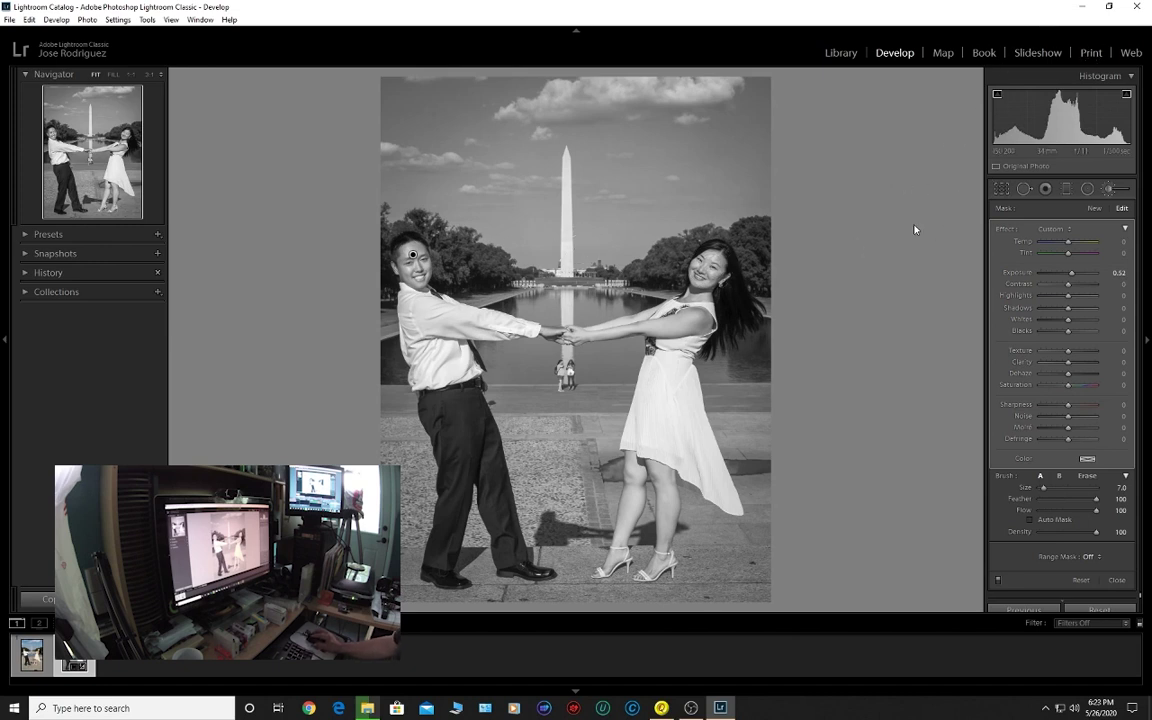
- Send the edited photo to Qimage Ultimate via File > Plug-in Extras
left_click(10, 20)
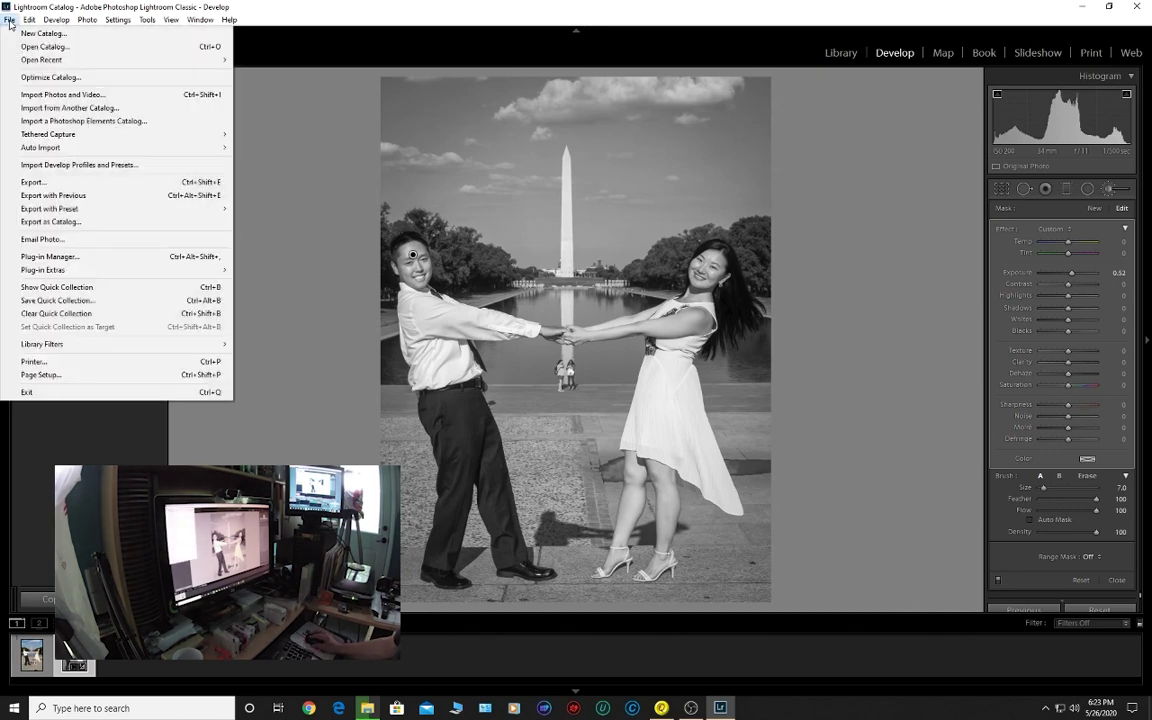
mouse_move(42, 270)
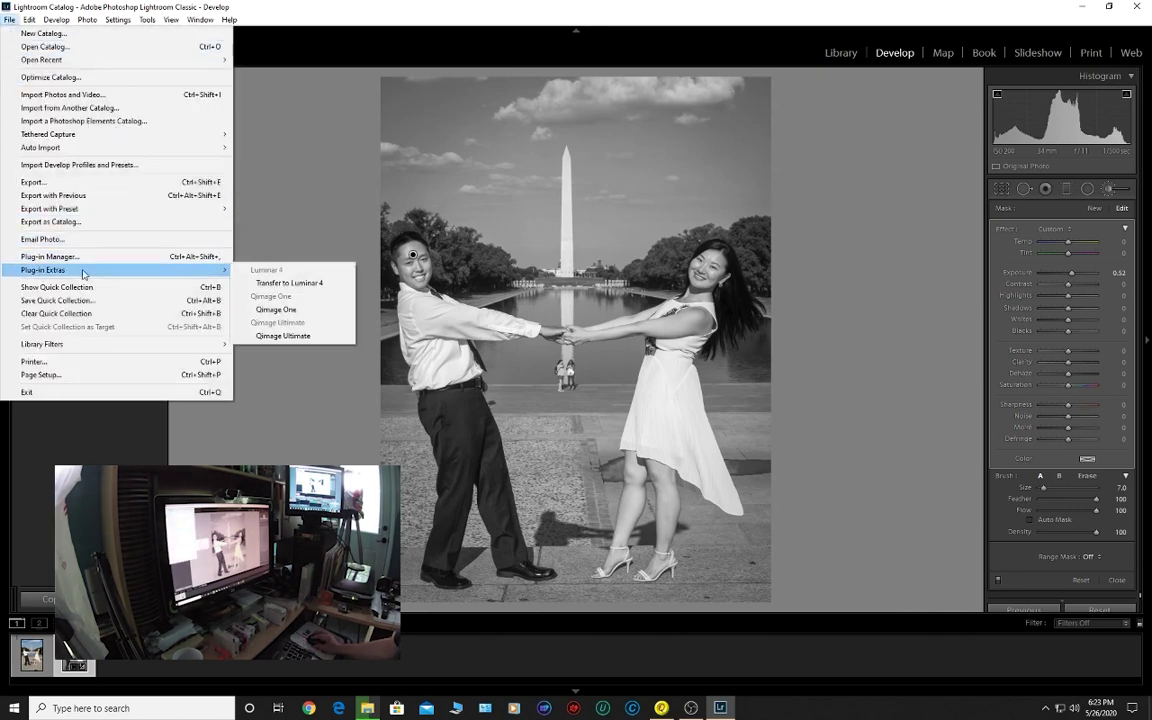
left_click(270, 335)
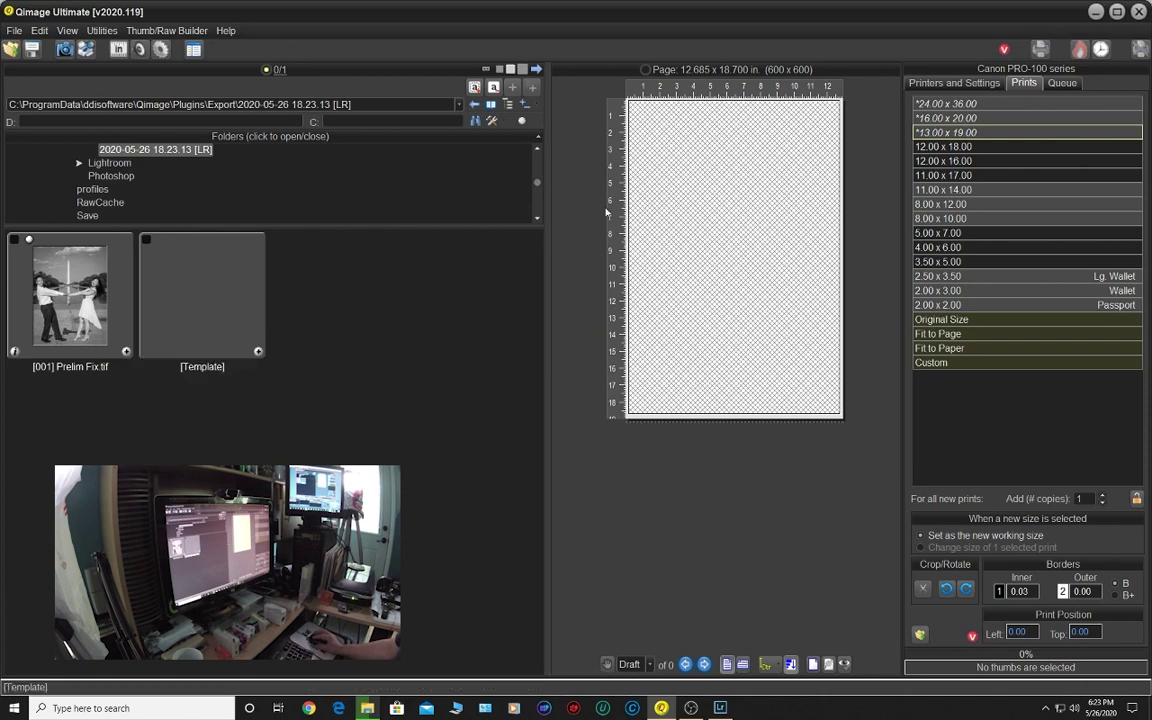
- Open the printer profile's Color Management dialog from the Printers and Settings tab
left_click(950, 83)
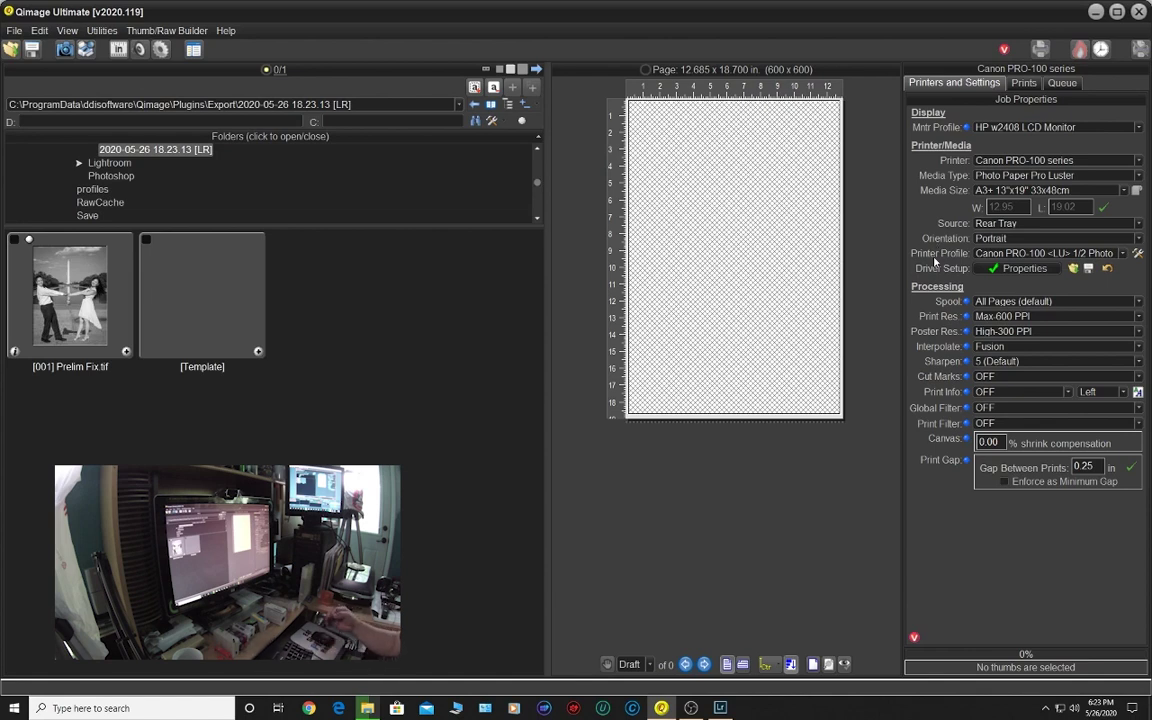
left_click(1138, 255)
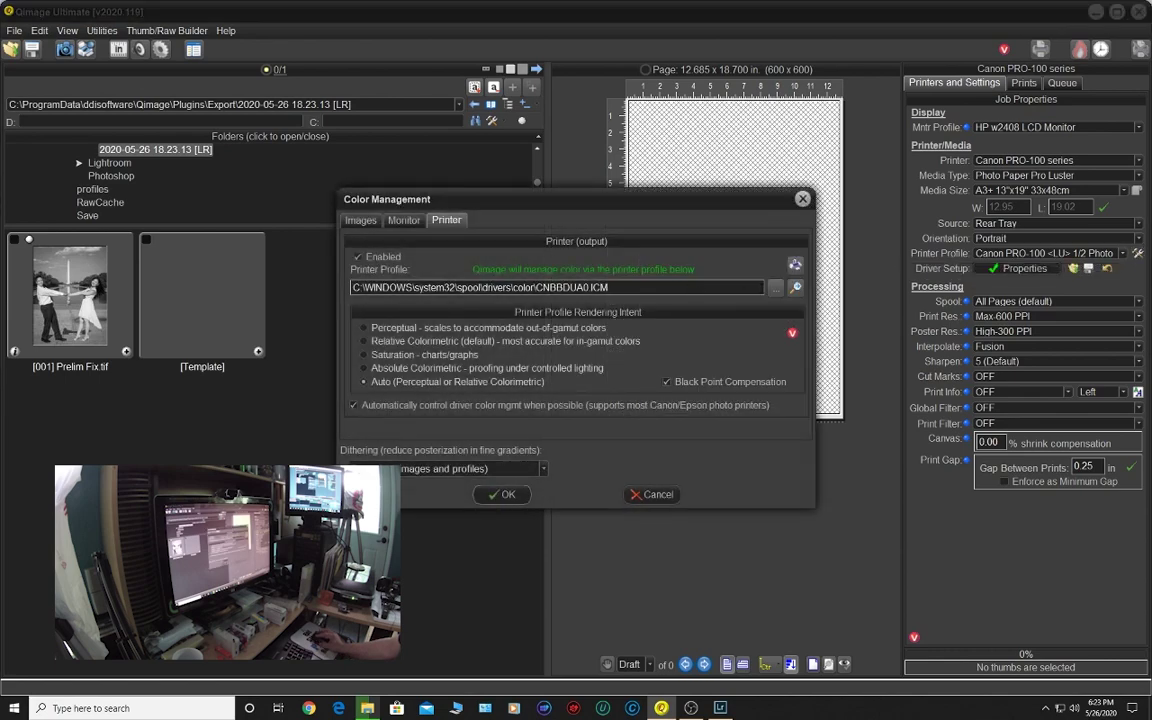
- Apply the Canon PRO-10 semi-gloss profile CNBBEKA0.ICM, then reopen the printer profile settings
left_click(772, 288)
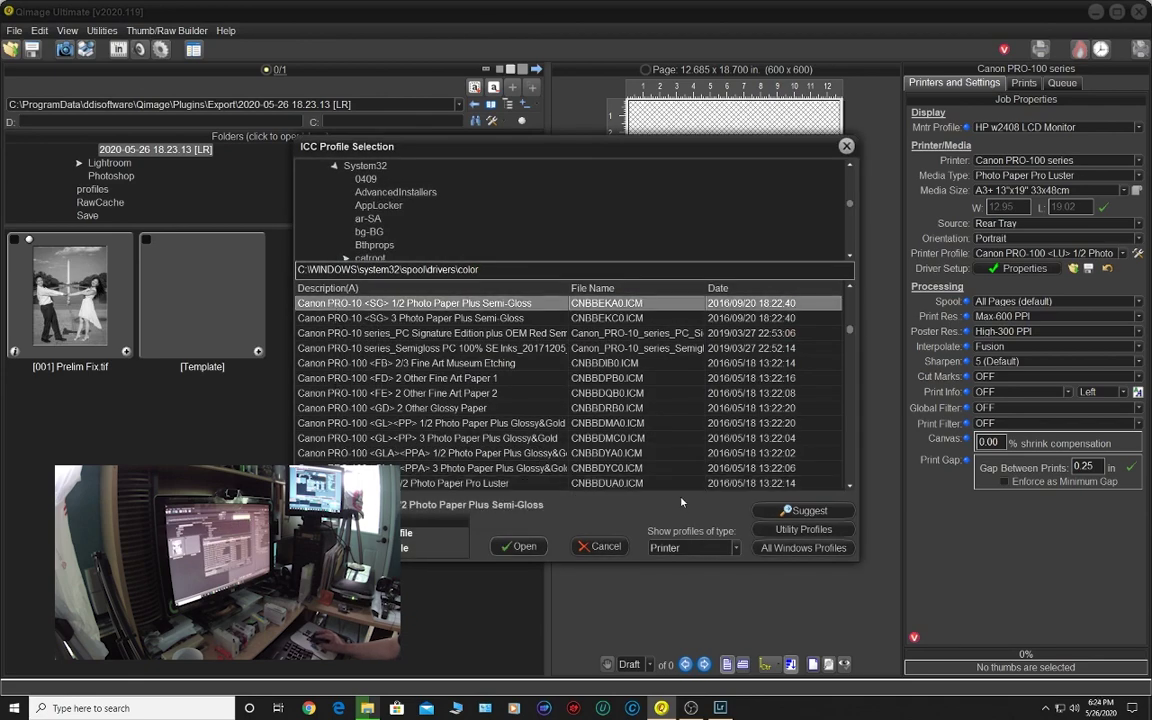
left_click(520, 547)
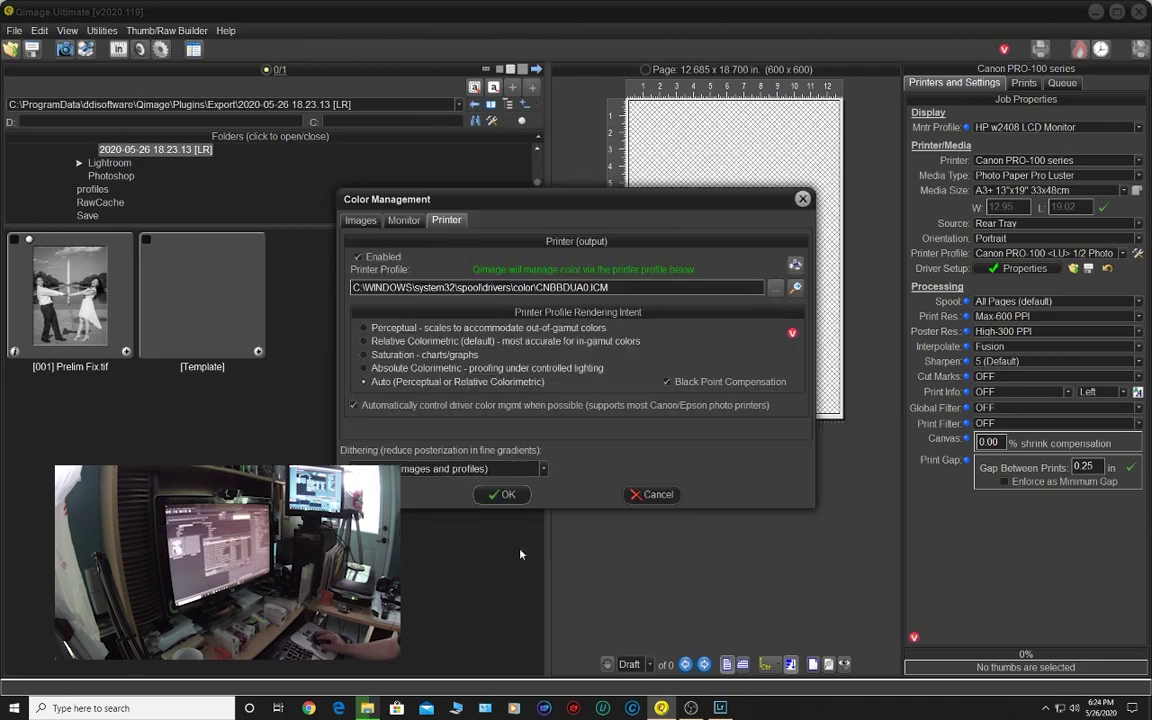
left_click(508, 498)
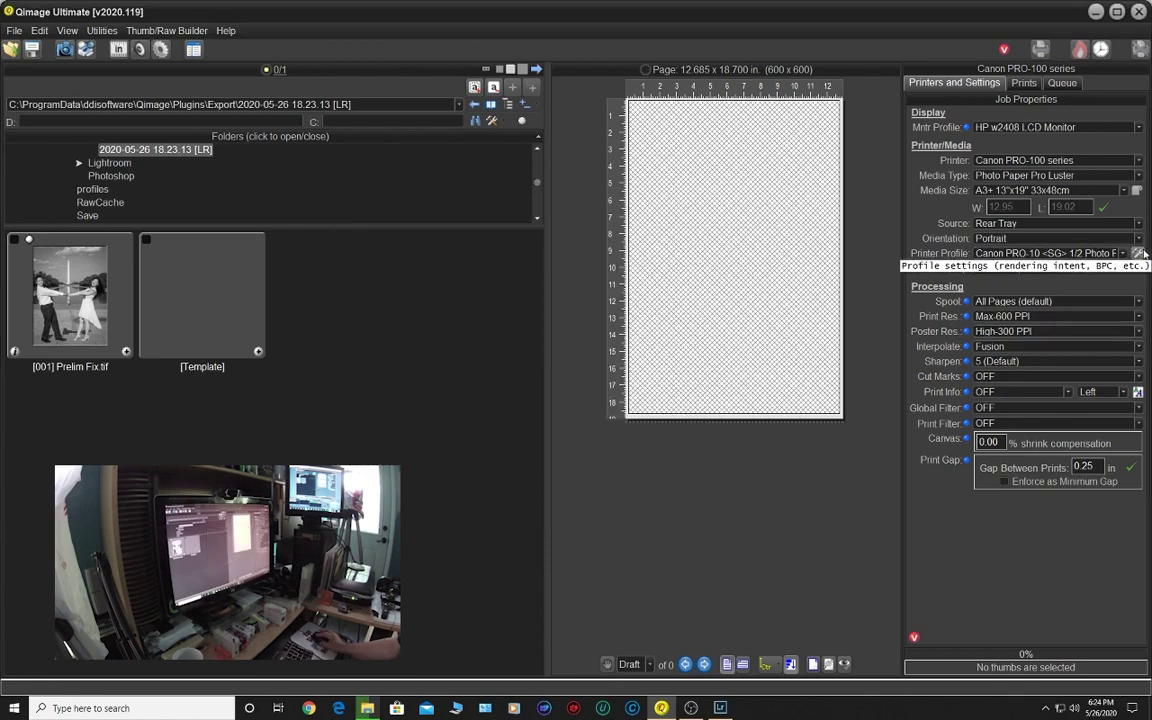
left_click(1139, 254)
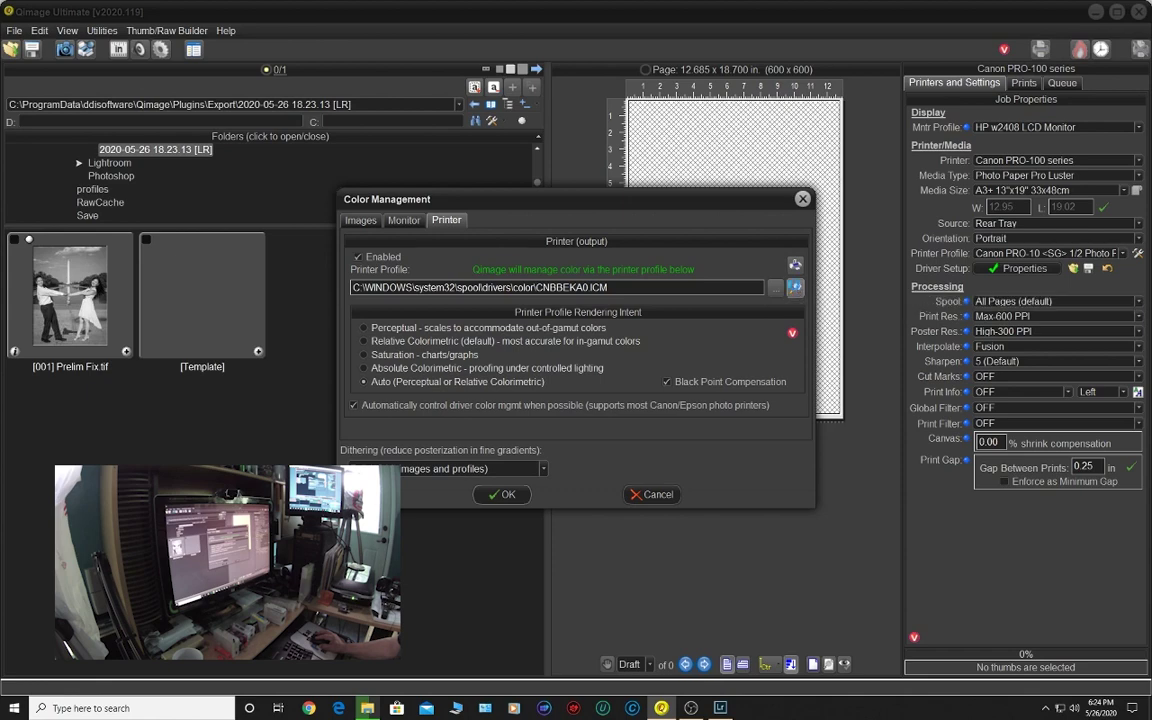
- Use the CNBBDUA0.ICM Canon PRO-100 <LU> 1/2 Photo Paper Pro Luster profile with Relative Colorimetric intent
left_click(795, 287)
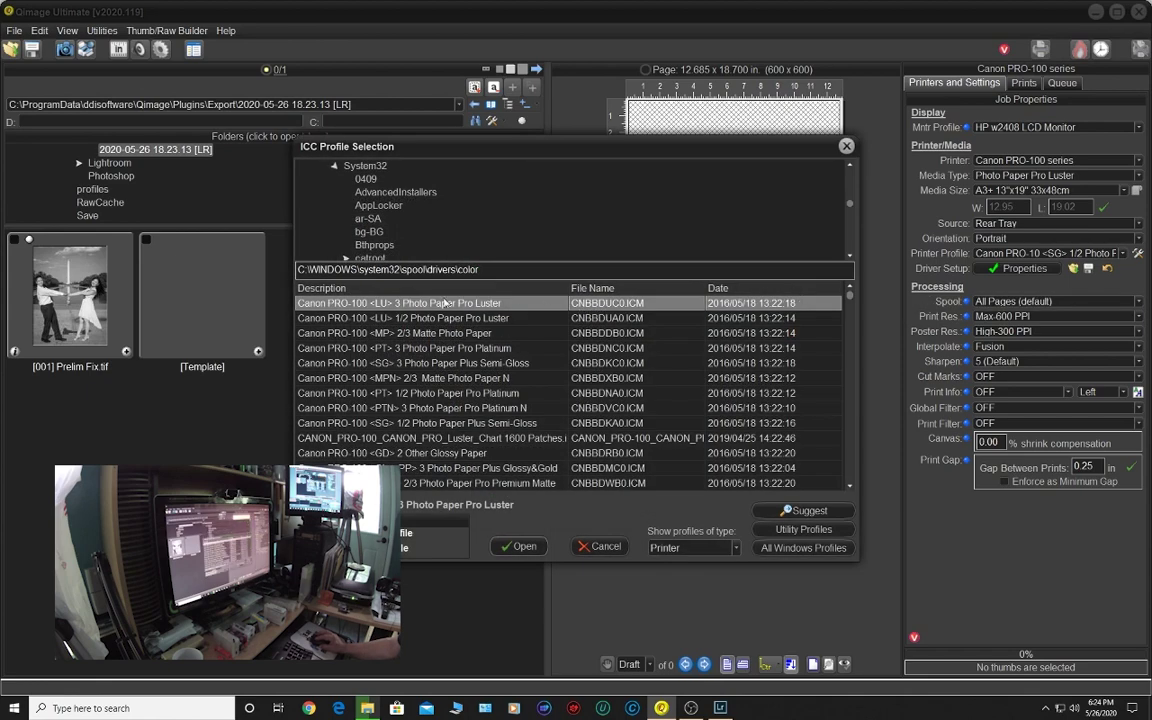
left_click(386, 318)
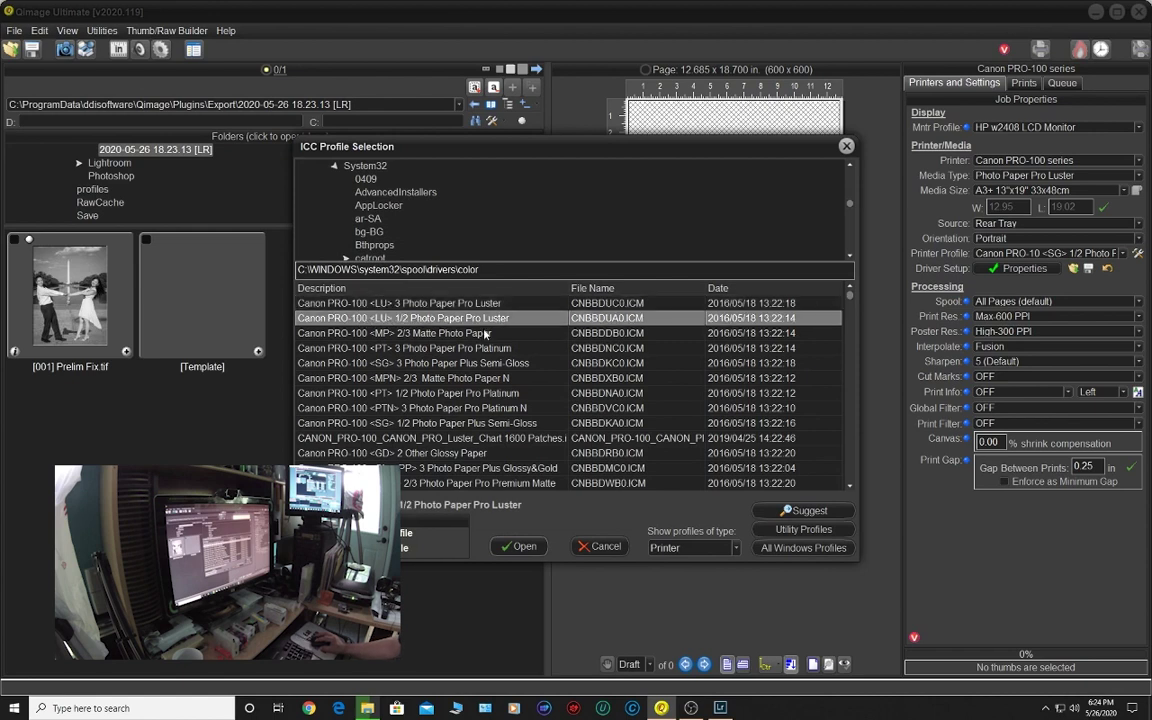
left_click(519, 546)
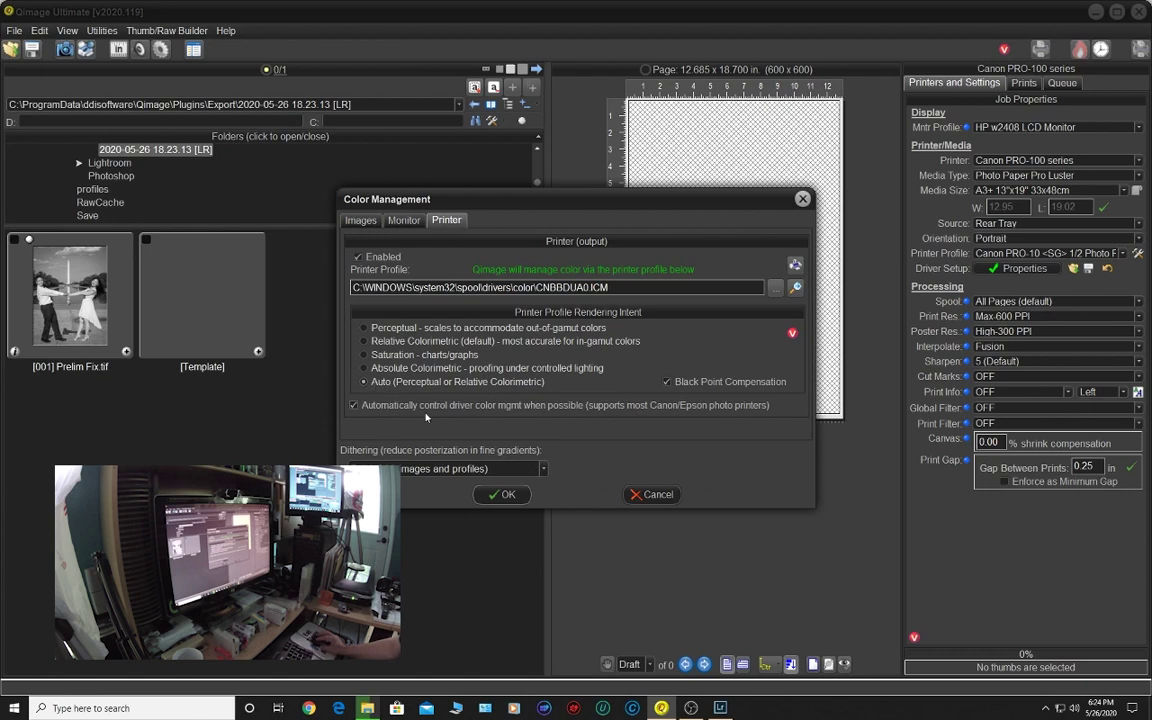
left_click(364, 341)
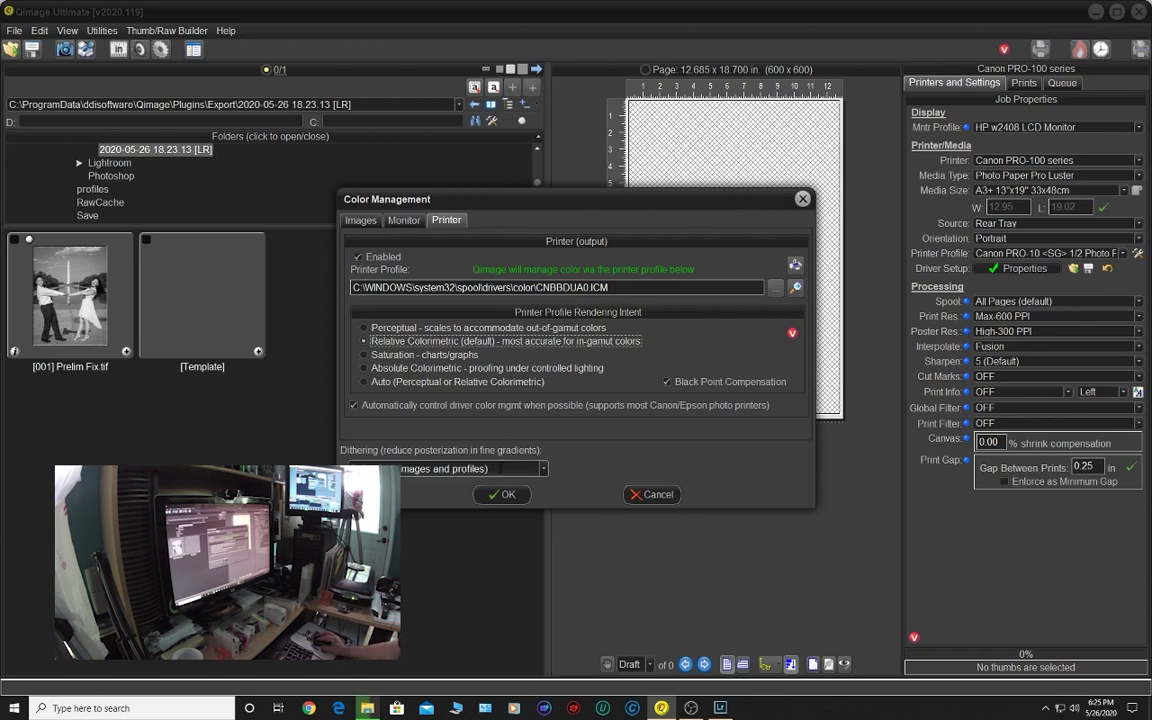
left_click(500, 468)
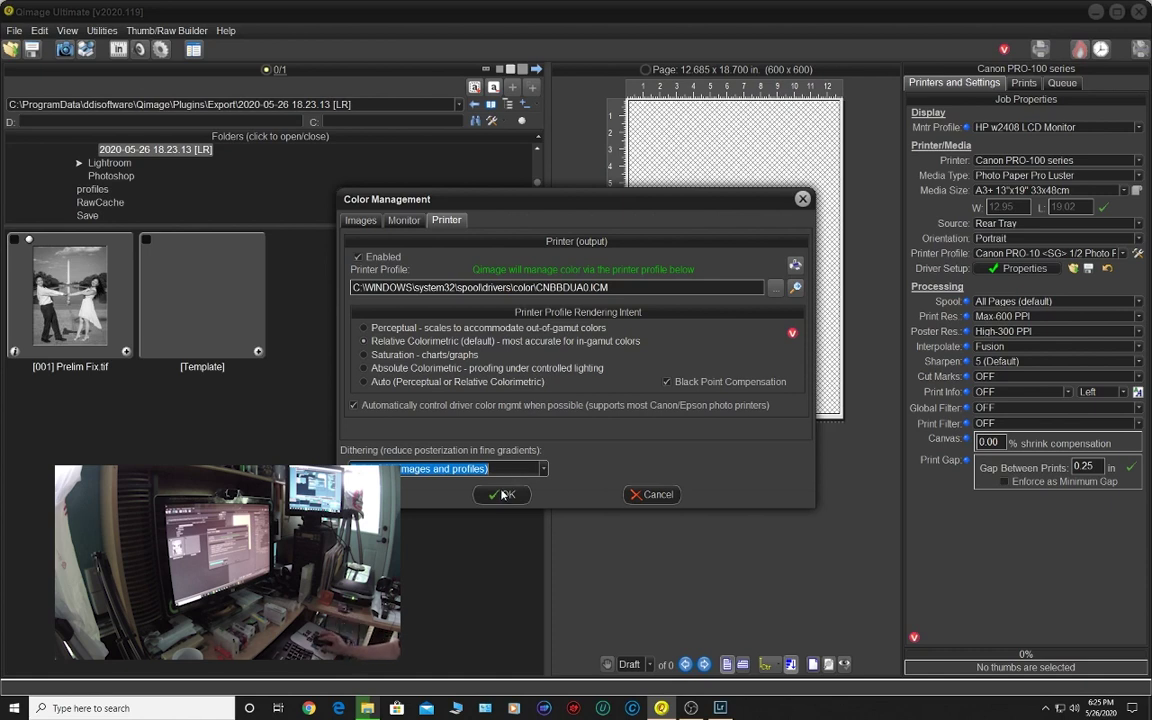
left_click(505, 496)
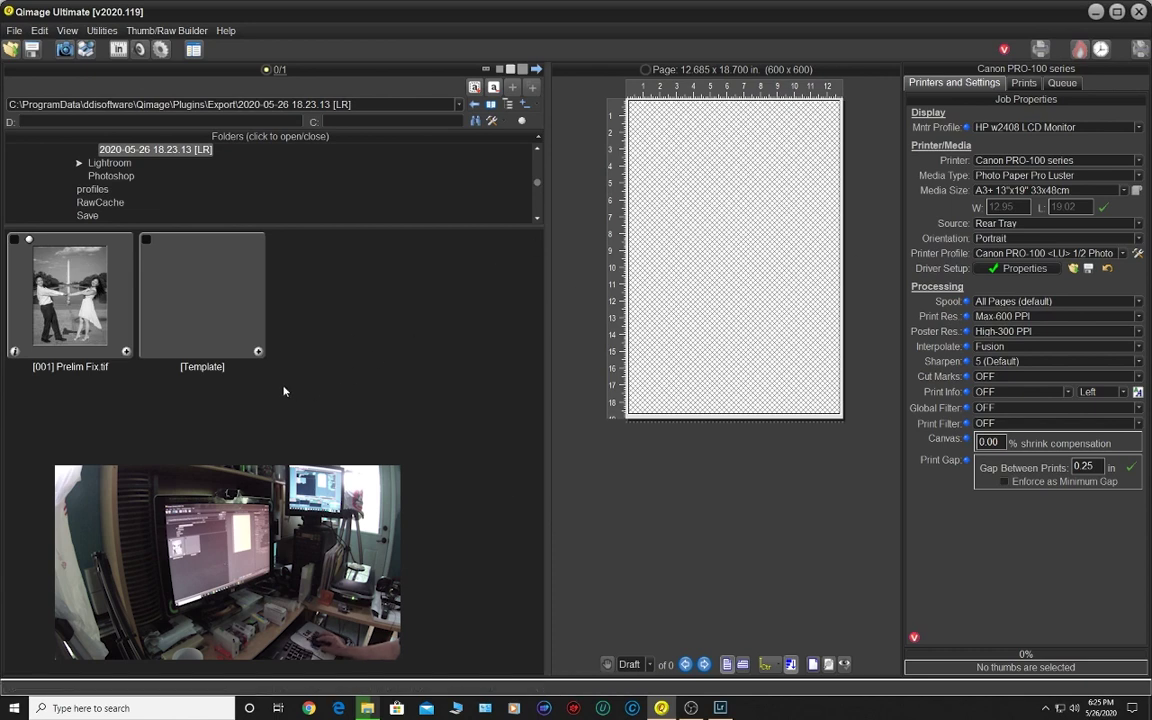
- Place Prelim Fix.tif on the page, then delete that default-sized print
left_click(126, 355)
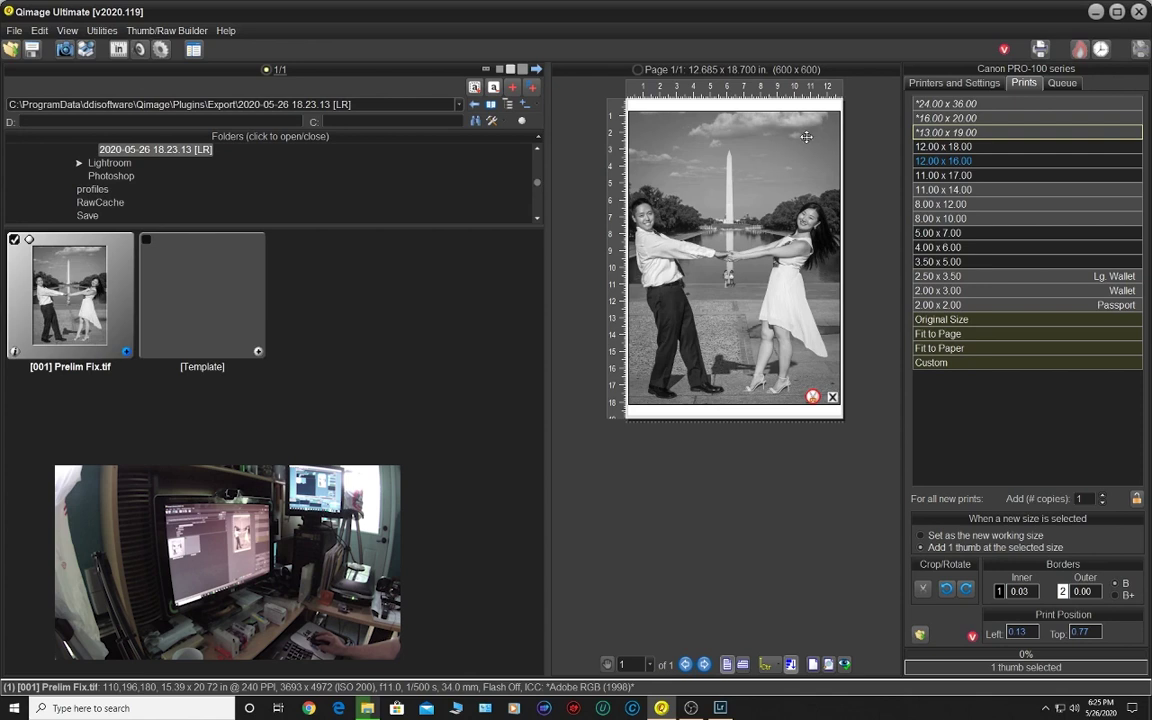
left_click(750, 177)
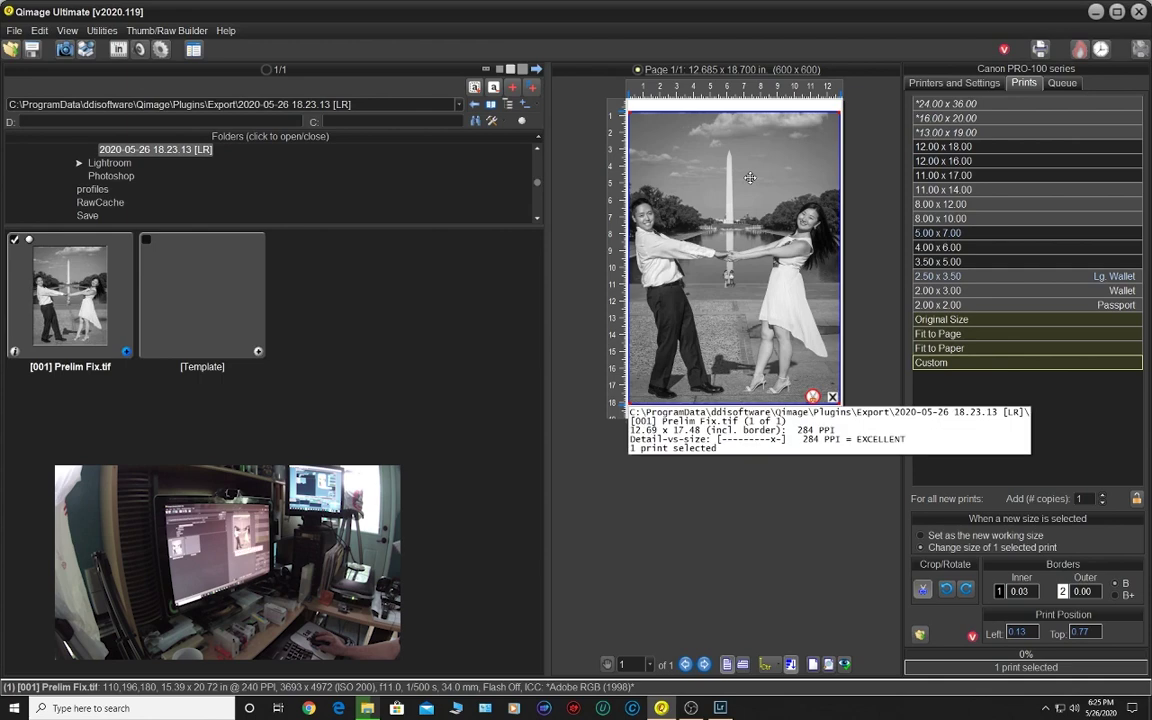
key("Delete")
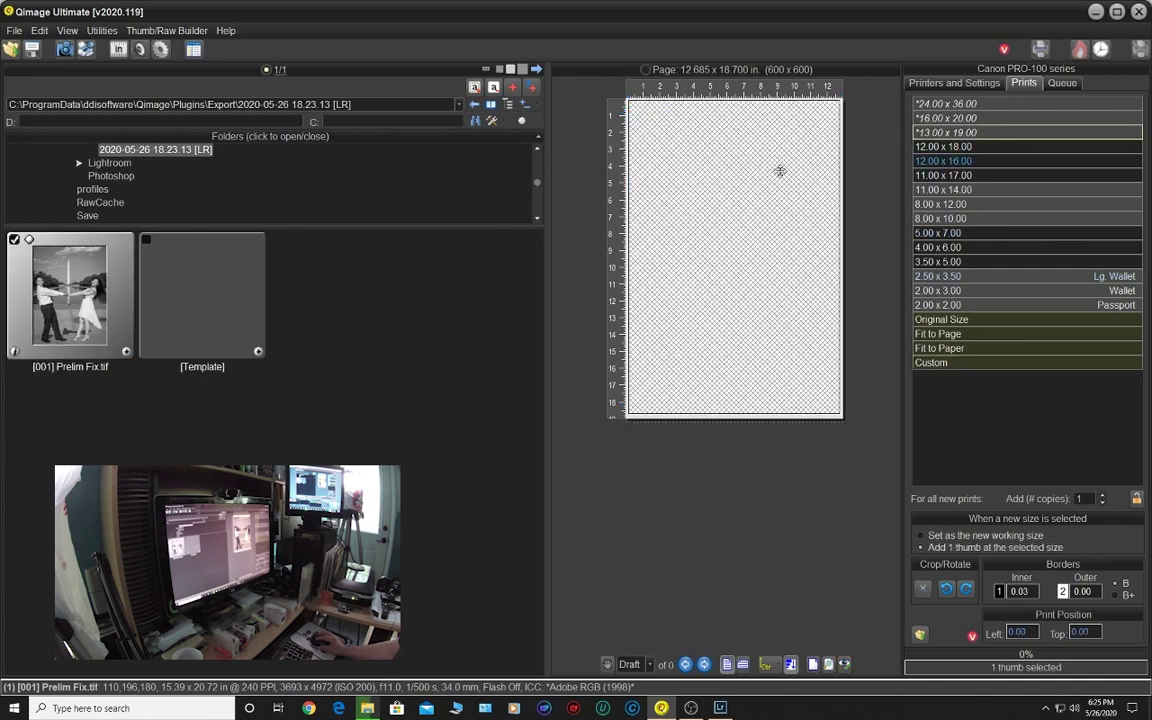
- Place Prelim Fix.tif as a Custom print specifying one dimension: 11.5-inch short side
left_click(922, 363)
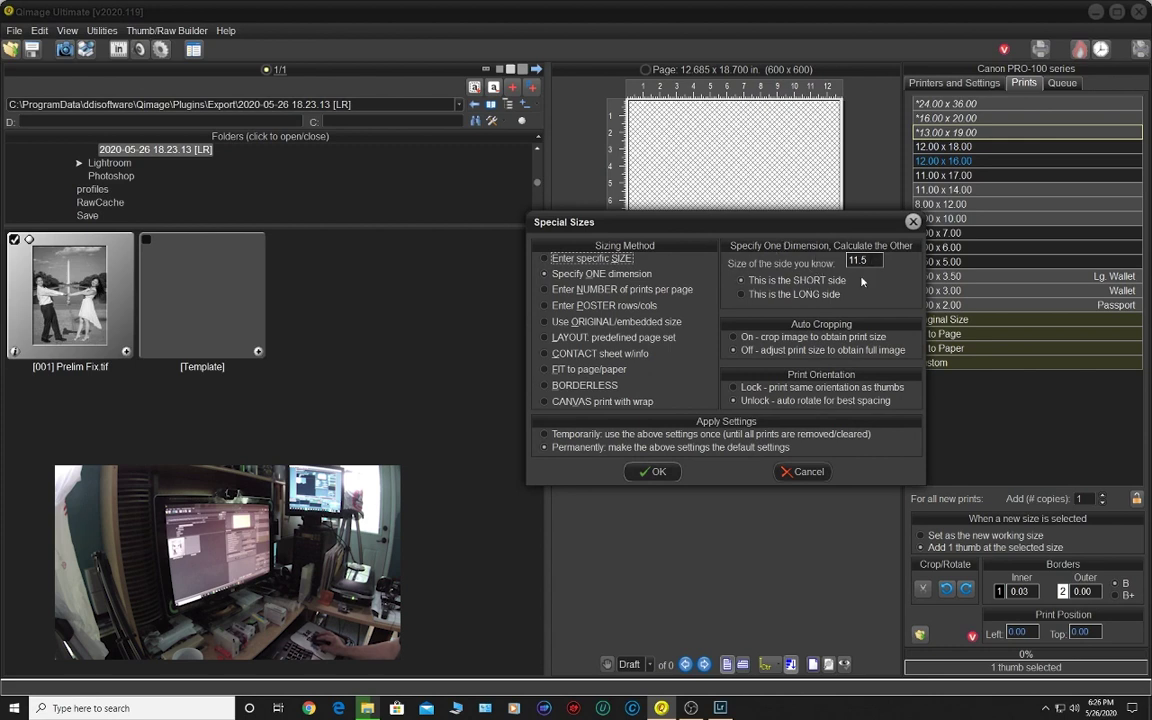
left_click(658, 472)
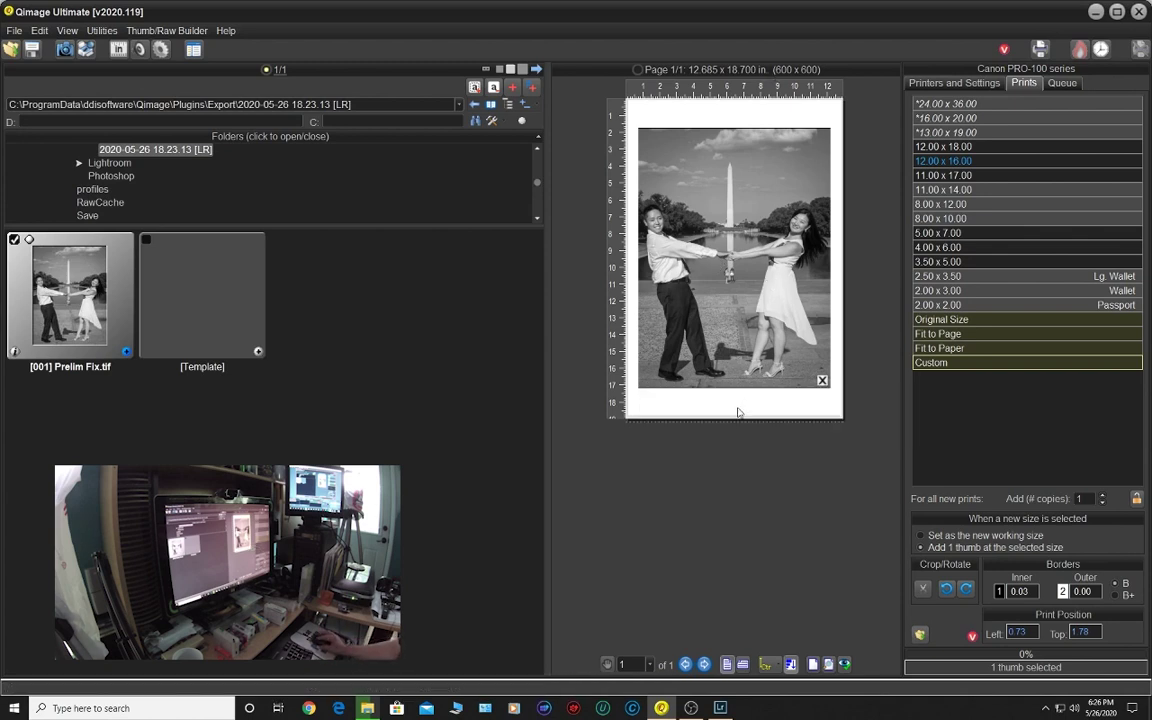
mouse_move(735, 414)
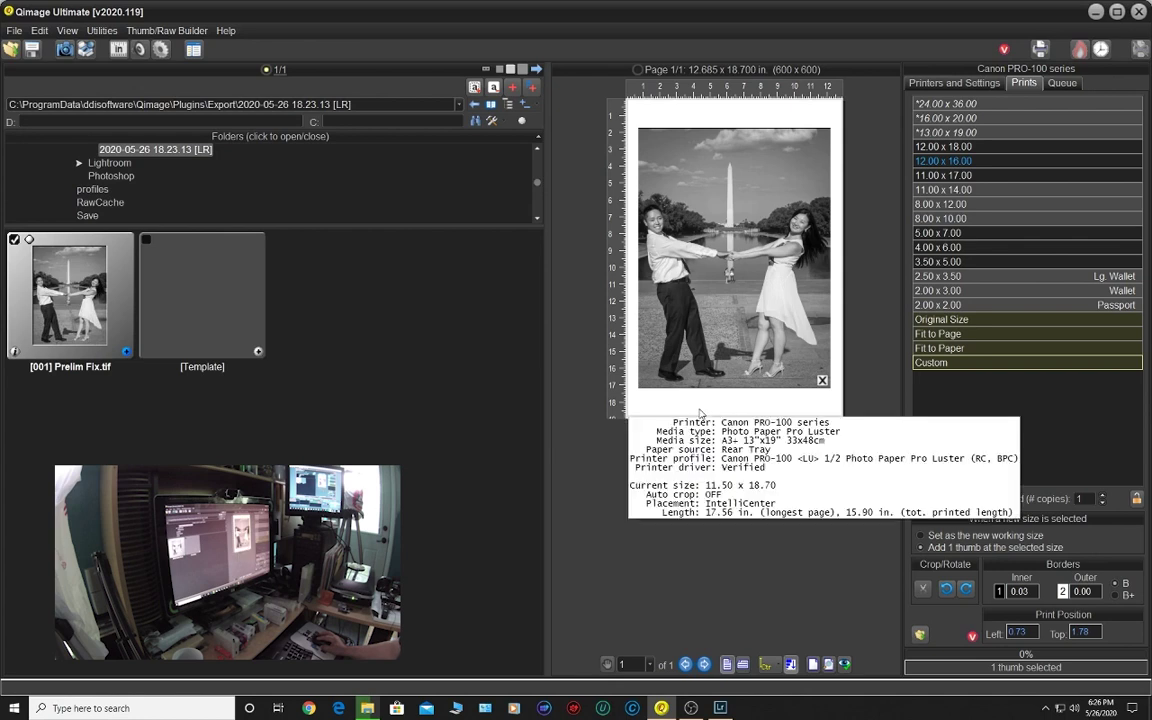
- Print one copy of the custom-sized Prelim Fix.tif on the Canon PRO-100
left_click(700, 375)
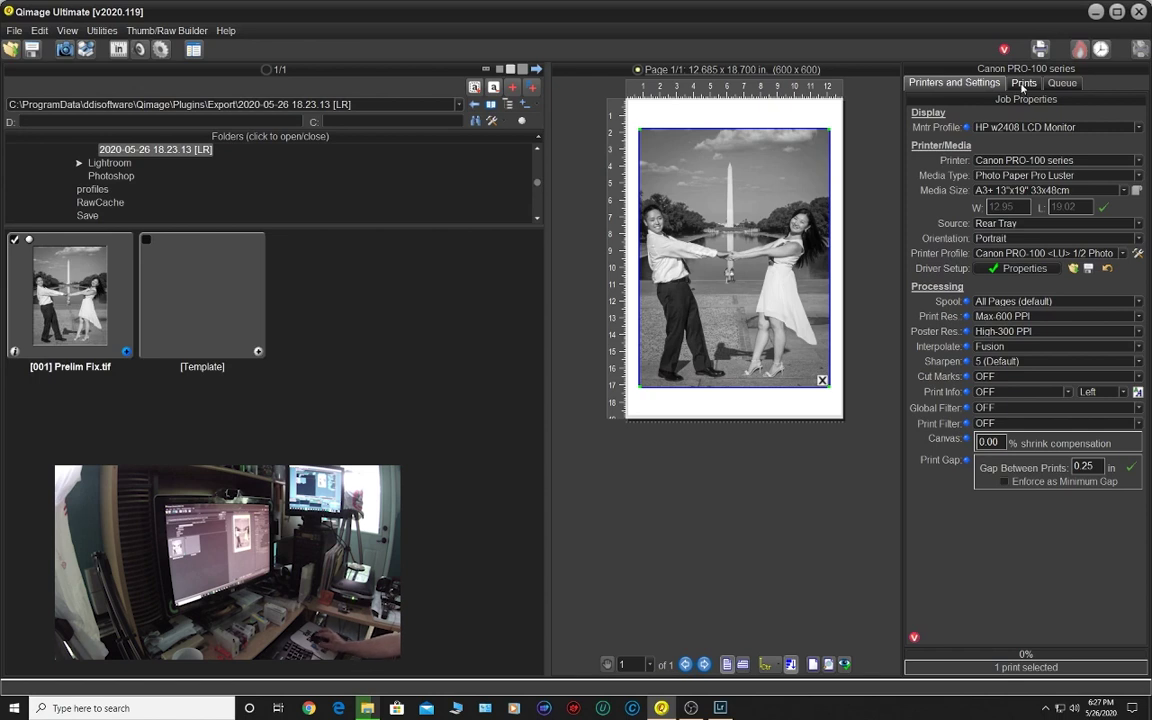
key("ctrl+p")
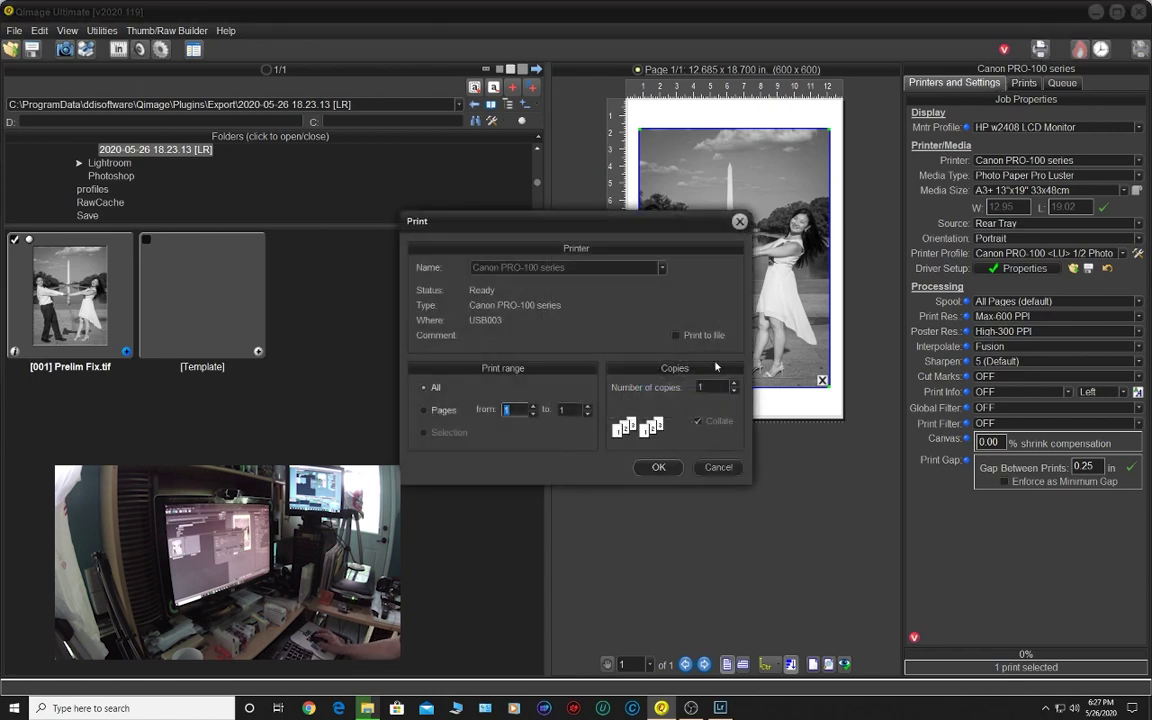
left_click(660, 469)
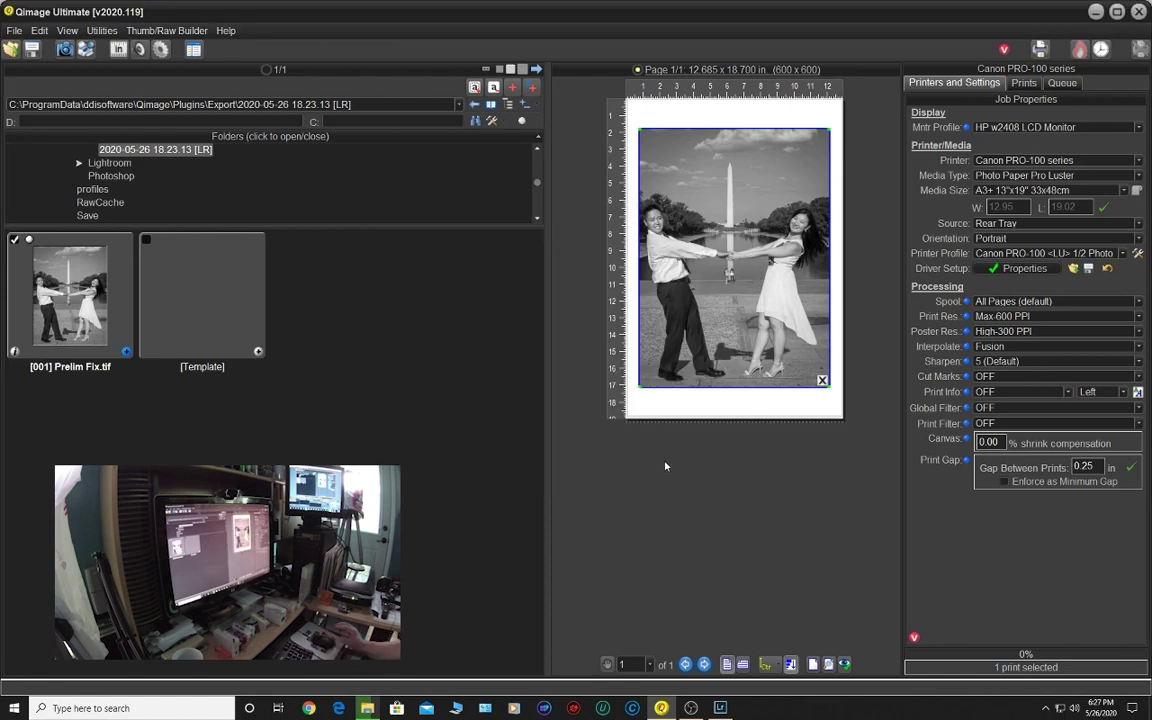